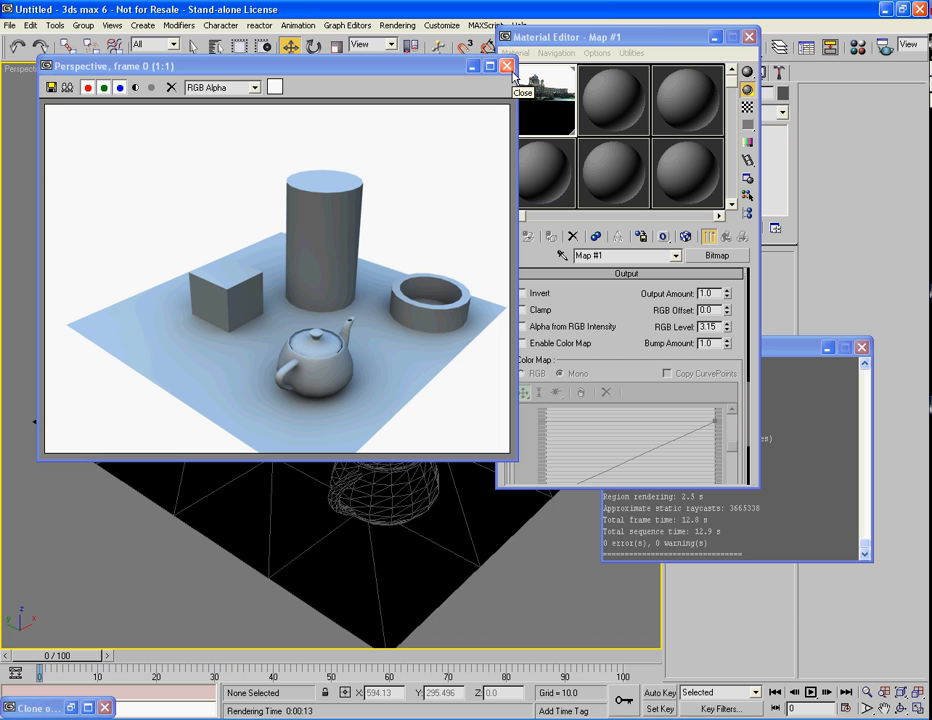
Step: Make the second sample slot a Raytrace material assigned to the tall cylinder, and render the perspective view
click(507, 66)
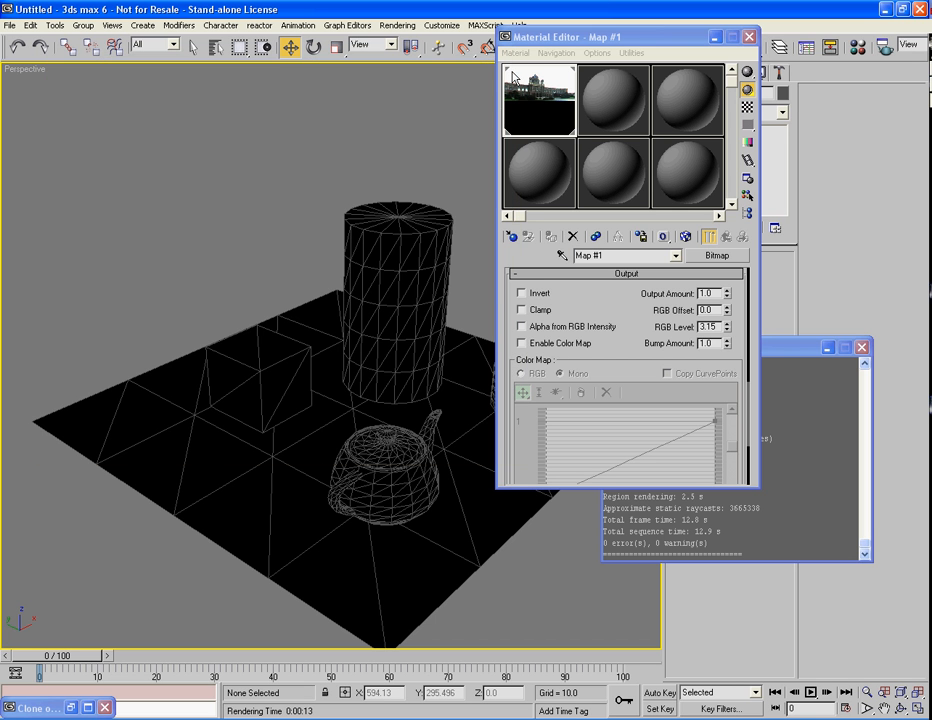
drag(624, 41, 766, 62)
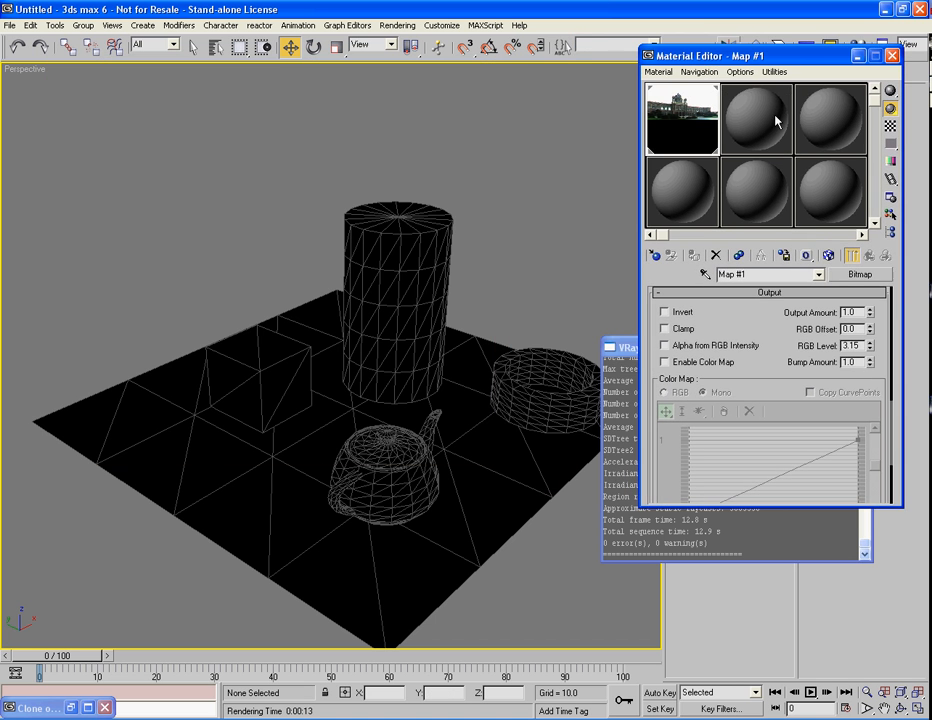
click(776, 121)
click(849, 276)
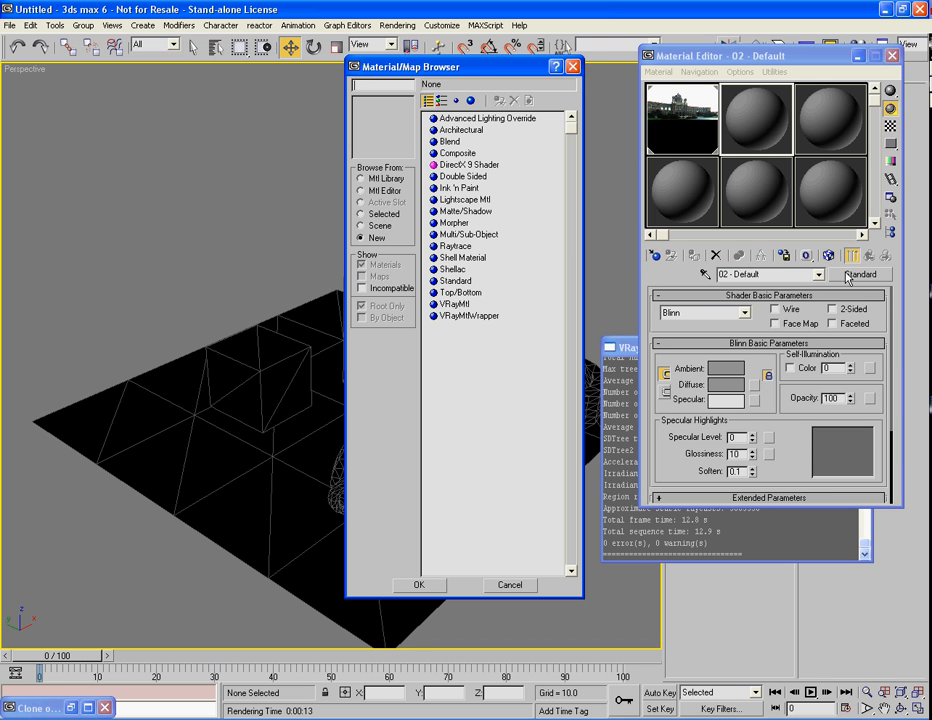
click(458, 247)
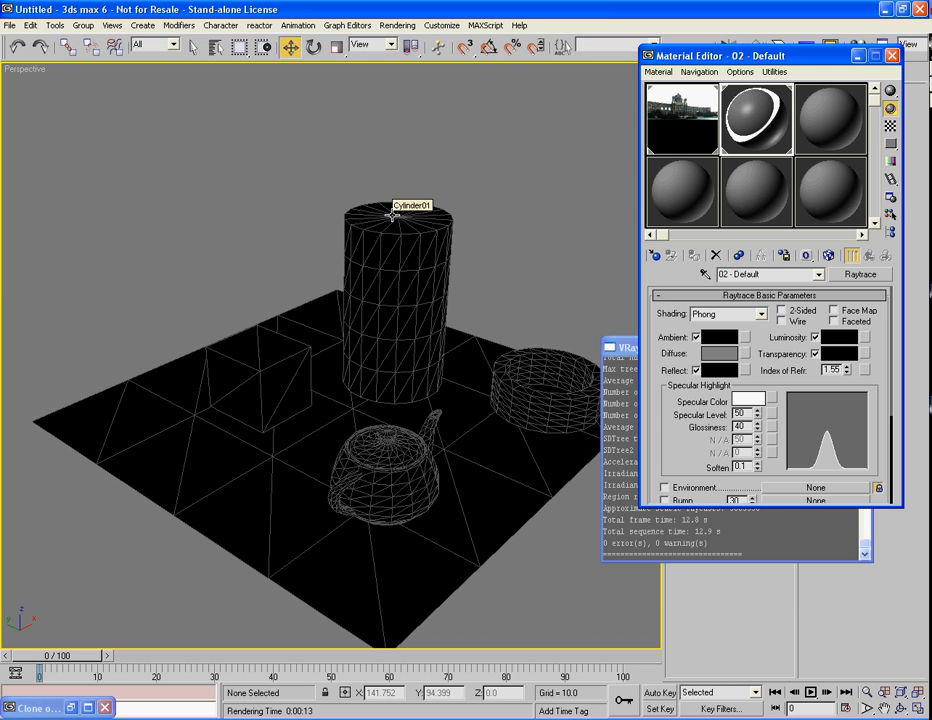
key(shift+q)
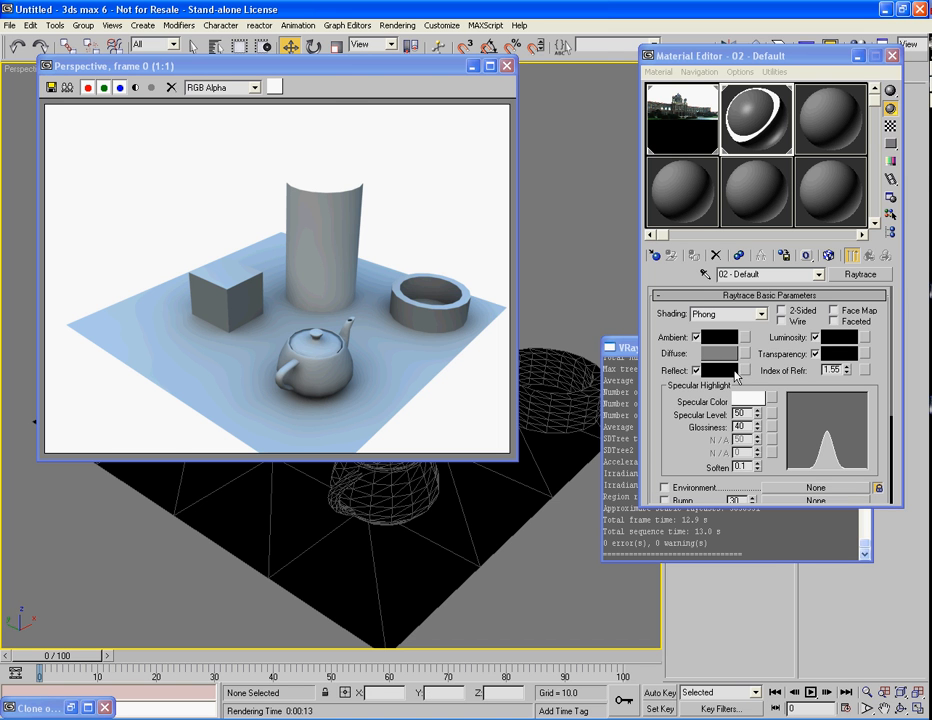
Step: Lighten the Raytrace material's Reflect colour to grey and test-render the view with the sample background turned on
click(733, 371)
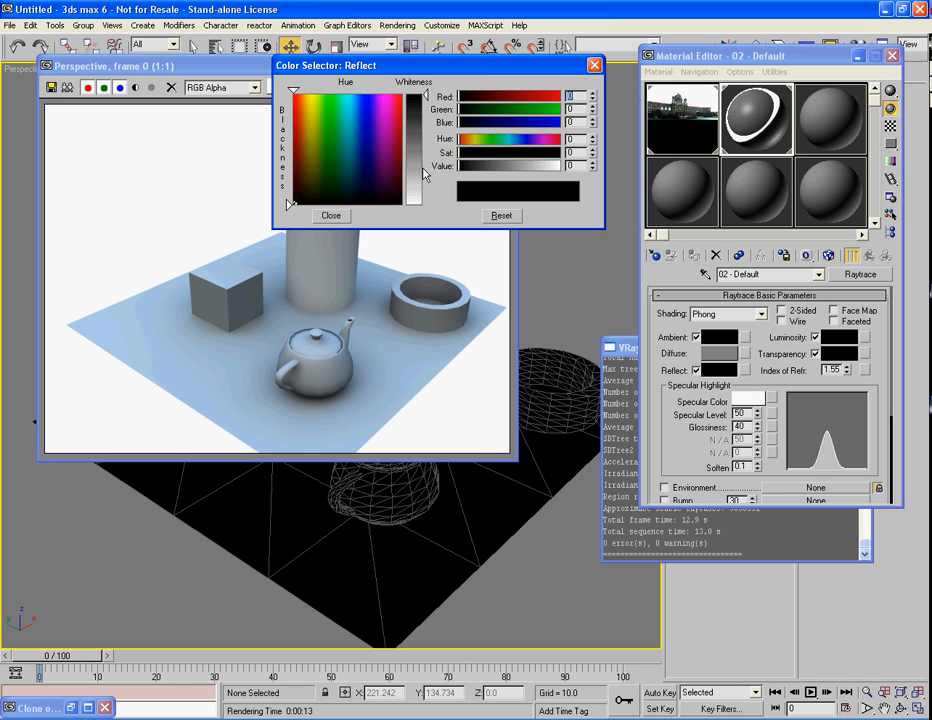
click(424, 170)
click(340, 214)
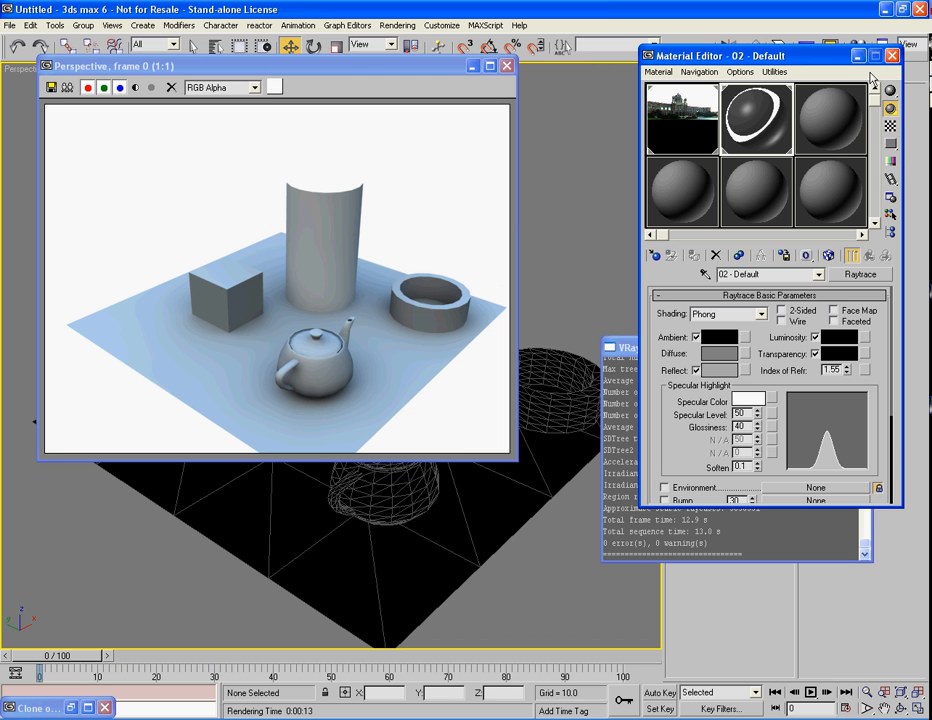
click(891, 128)
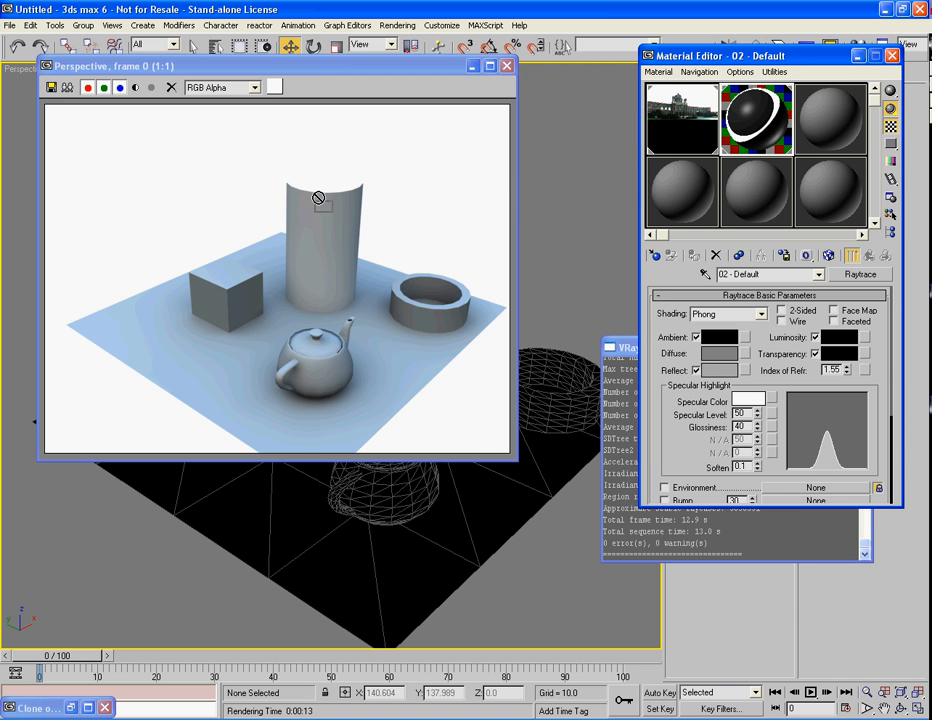
click(507, 65)
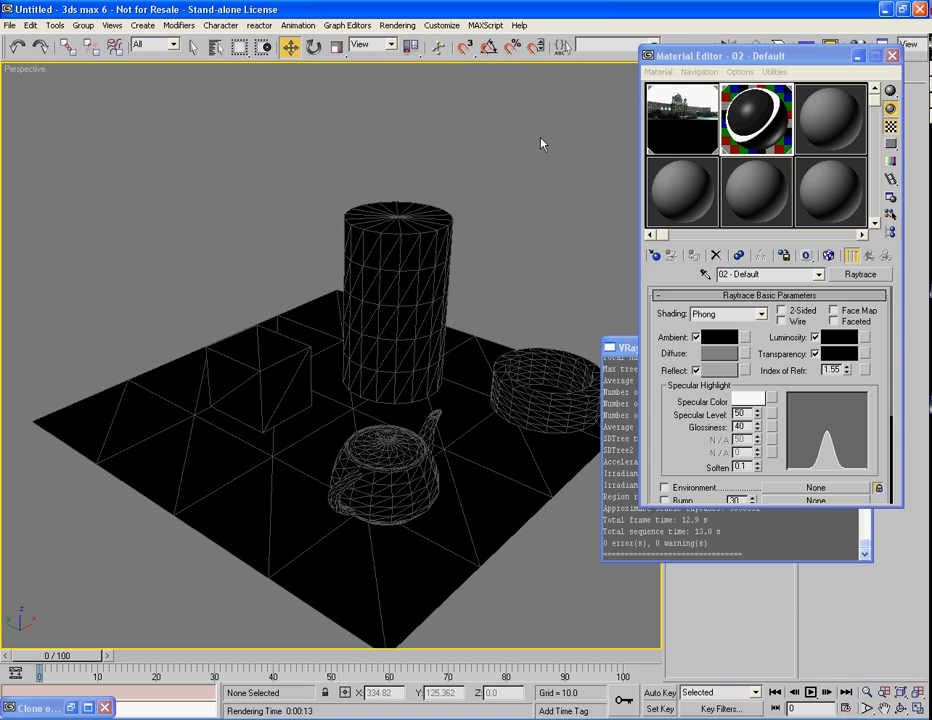
key(F9)
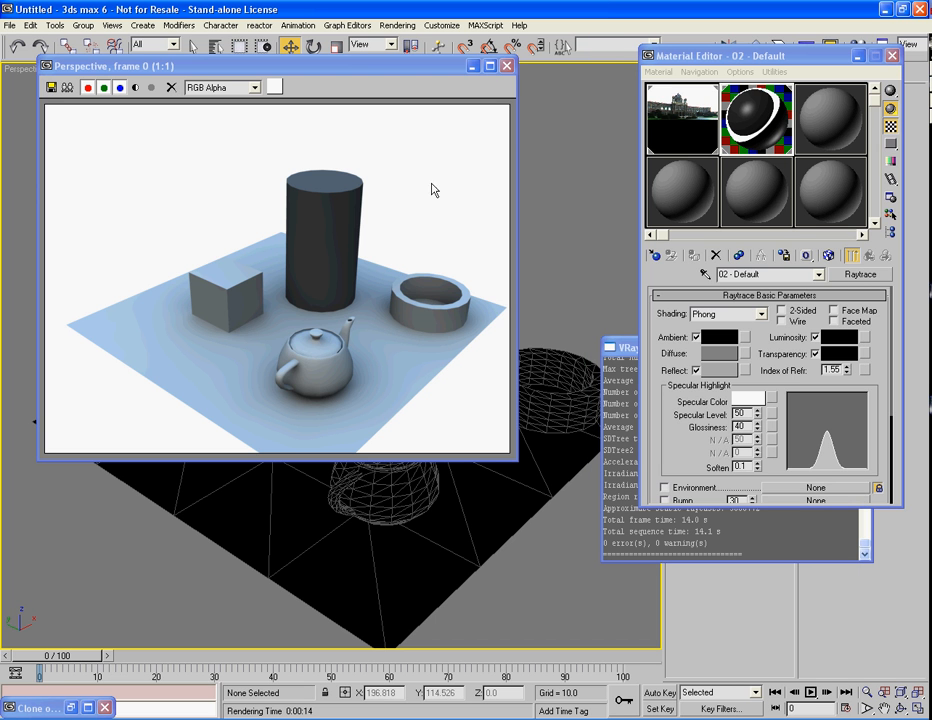
click(507, 68)
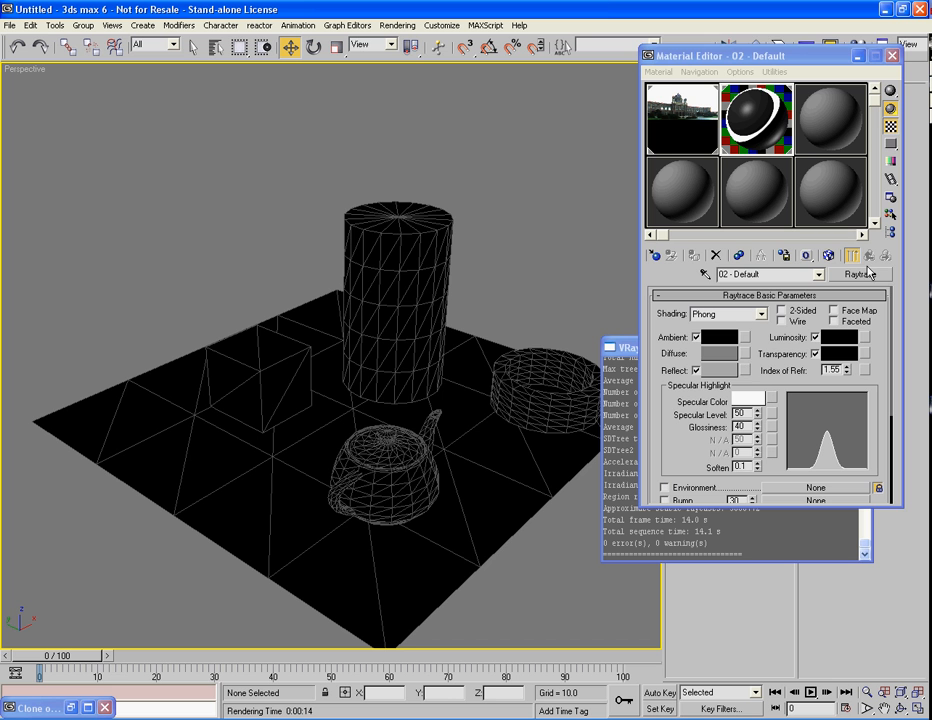
Step: Change the cylinder's material type to Standard and name the material simplereflect
click(862, 275)
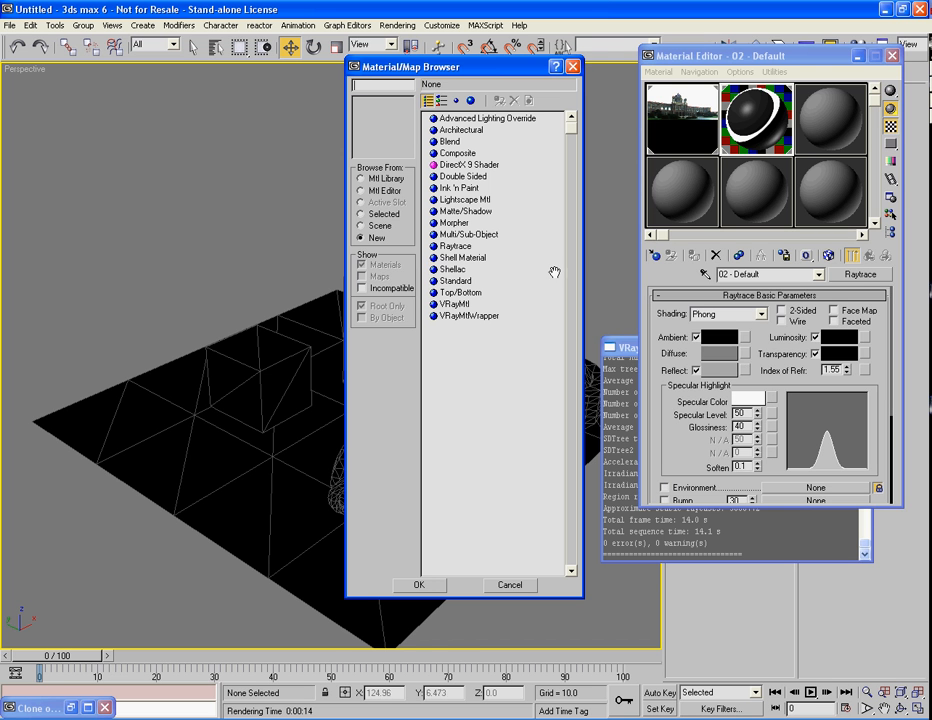
double_click(452, 280)
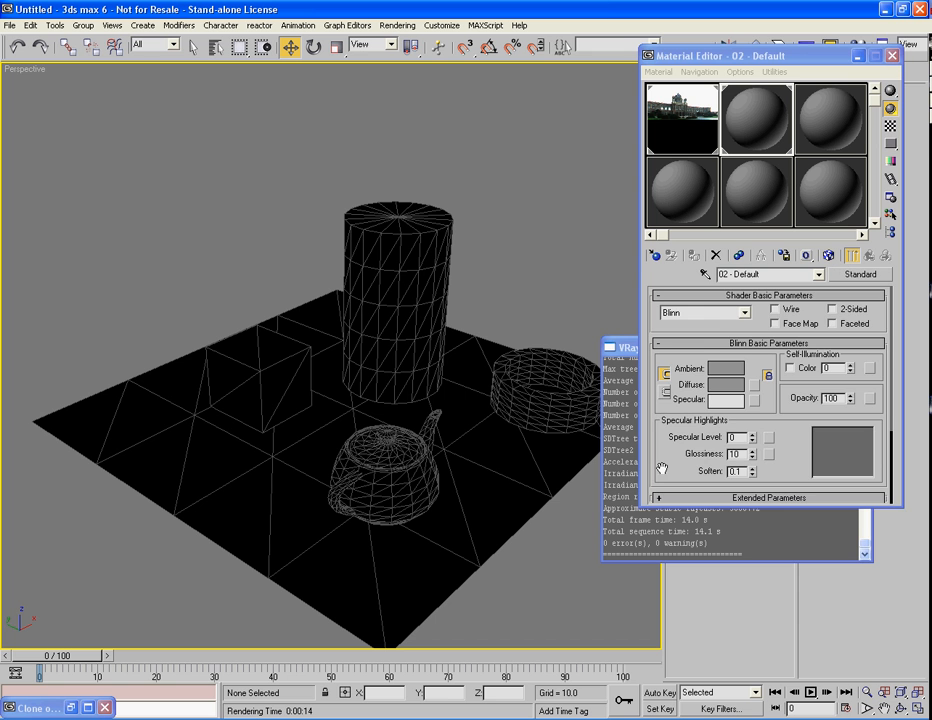
drag(662, 468, 688, 494)
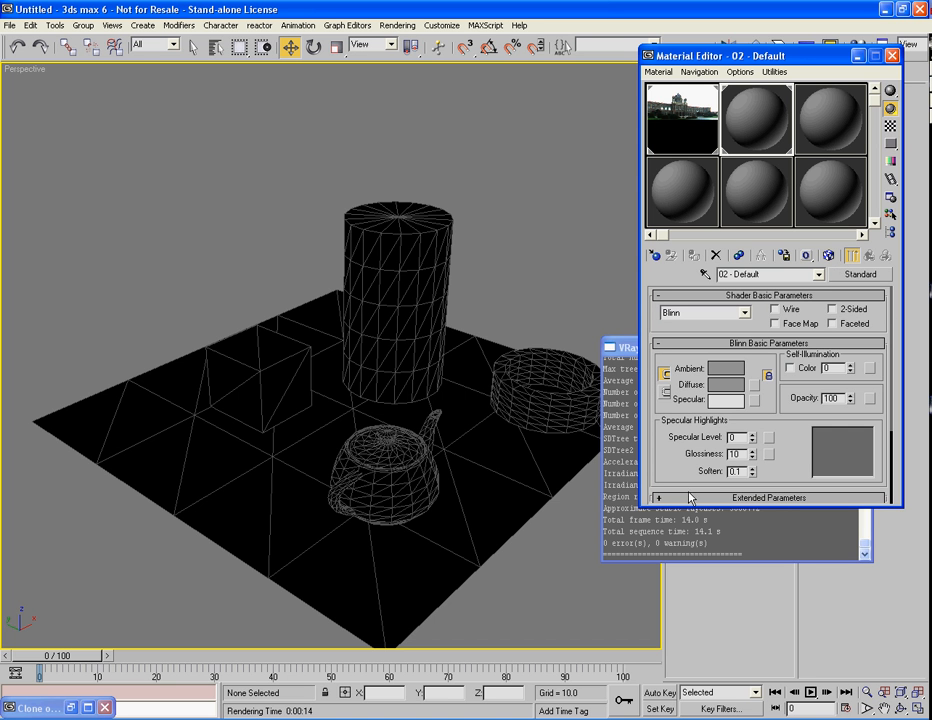
click(777, 274)
text(simplereflect)
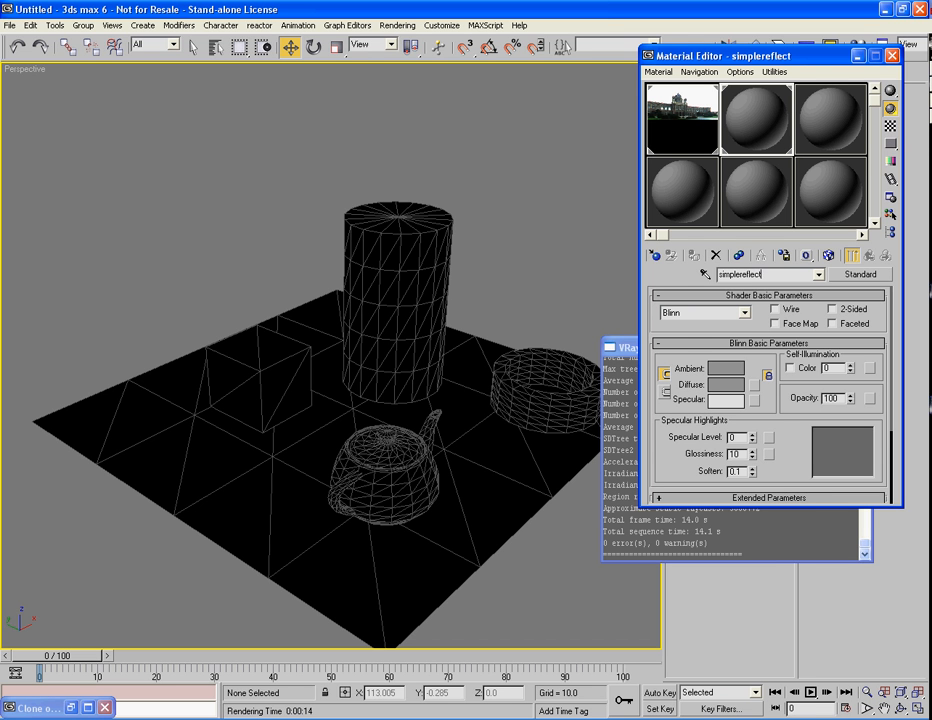
Step: Set the simplereflect material's Specular Level to 320 and Glossiness to 81
drag(675, 462, 675, 446)
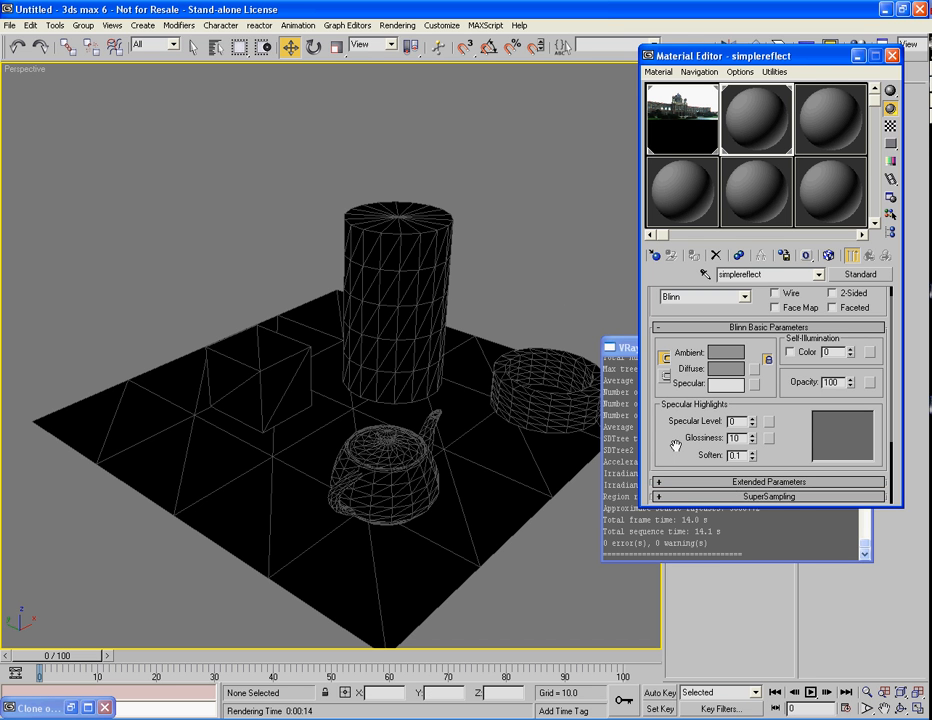
drag(754, 424, 753, 250)
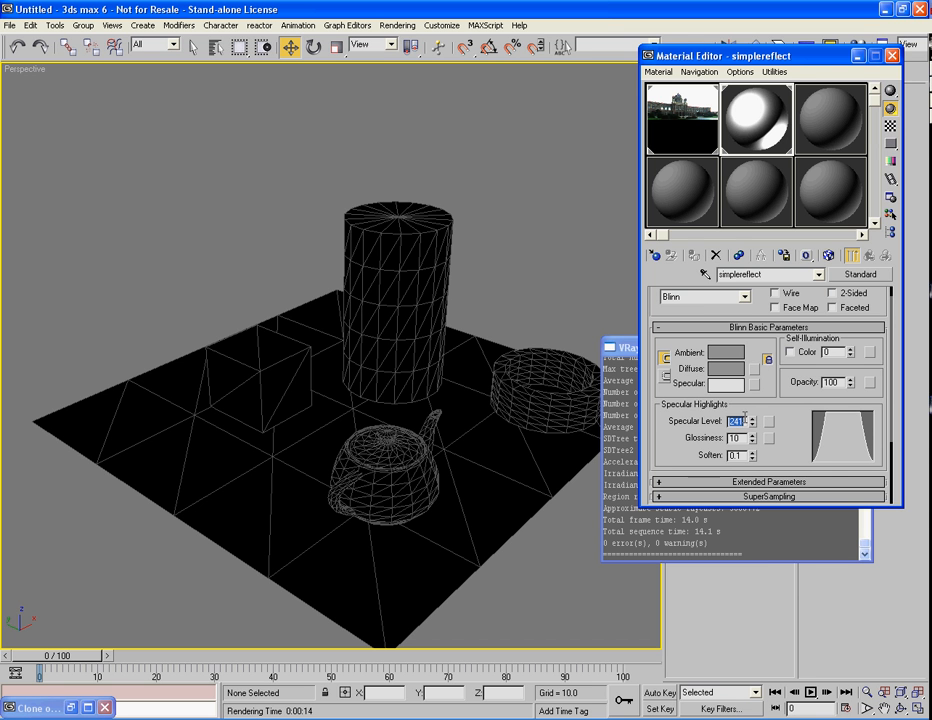
text(20)
text(8)
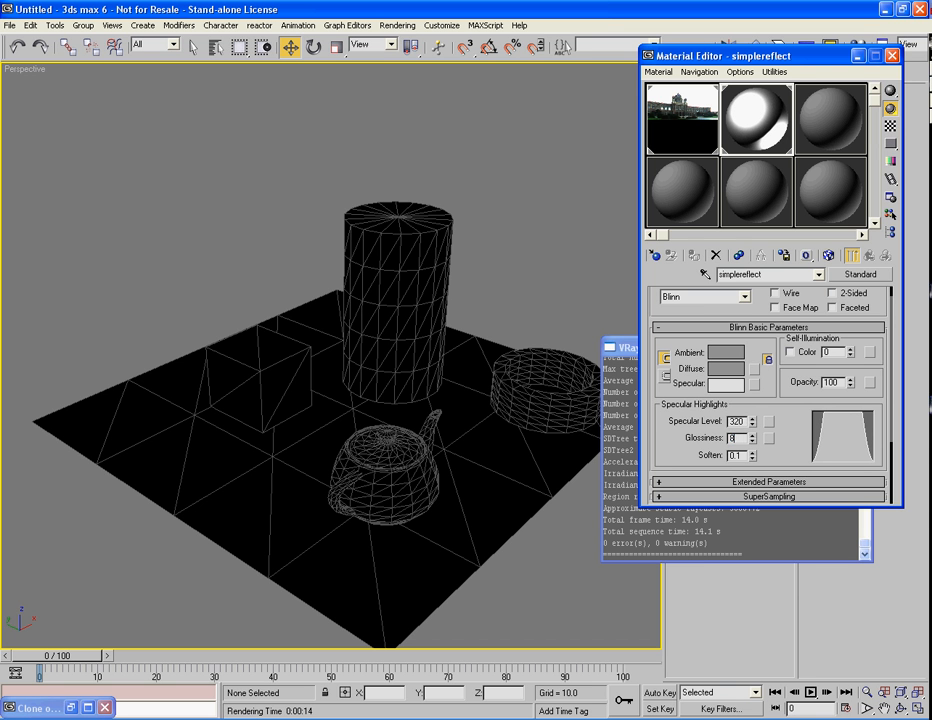
text(1)
key(Return)
scroll(688, 468, down, 5)
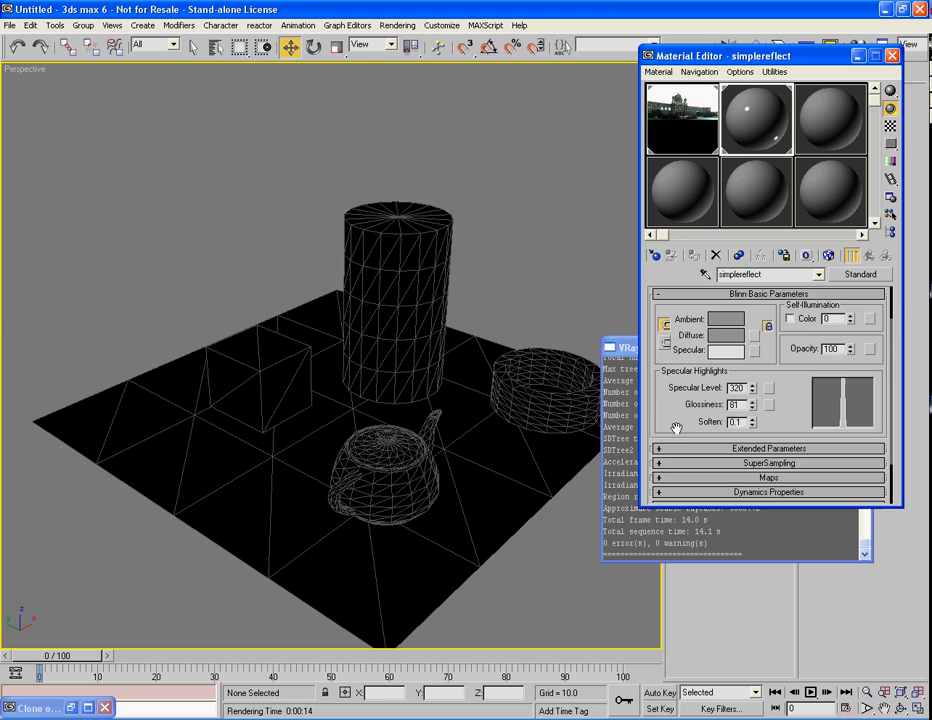
Step: Switch the material's shader to Anisotropic, with Anisotropy 68 and Orientation 7
scroll(664, 469, up, 5)
click(693, 314)
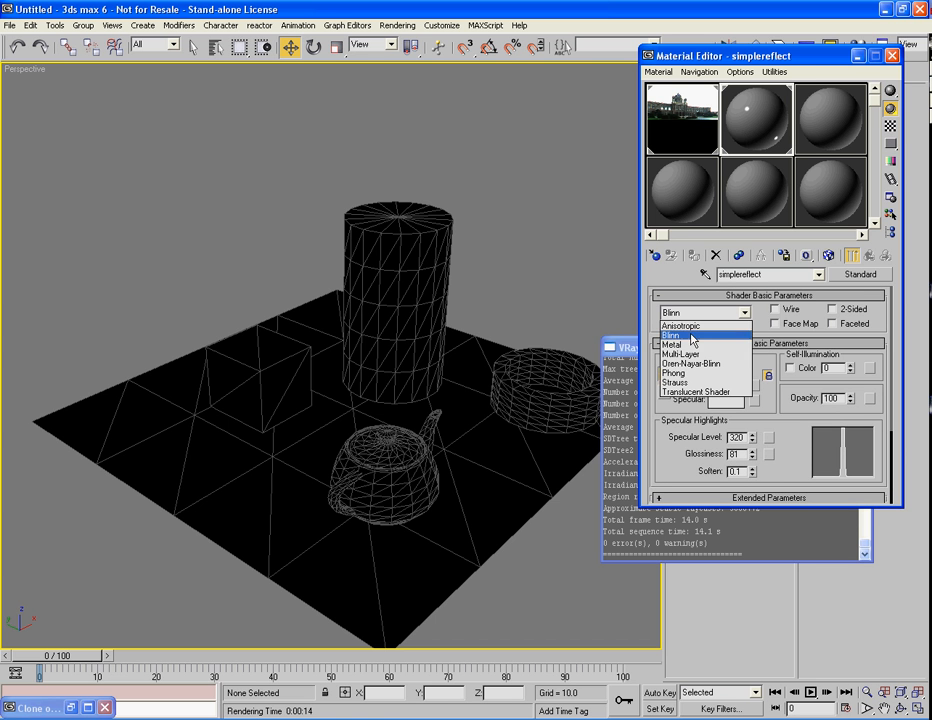
click(688, 326)
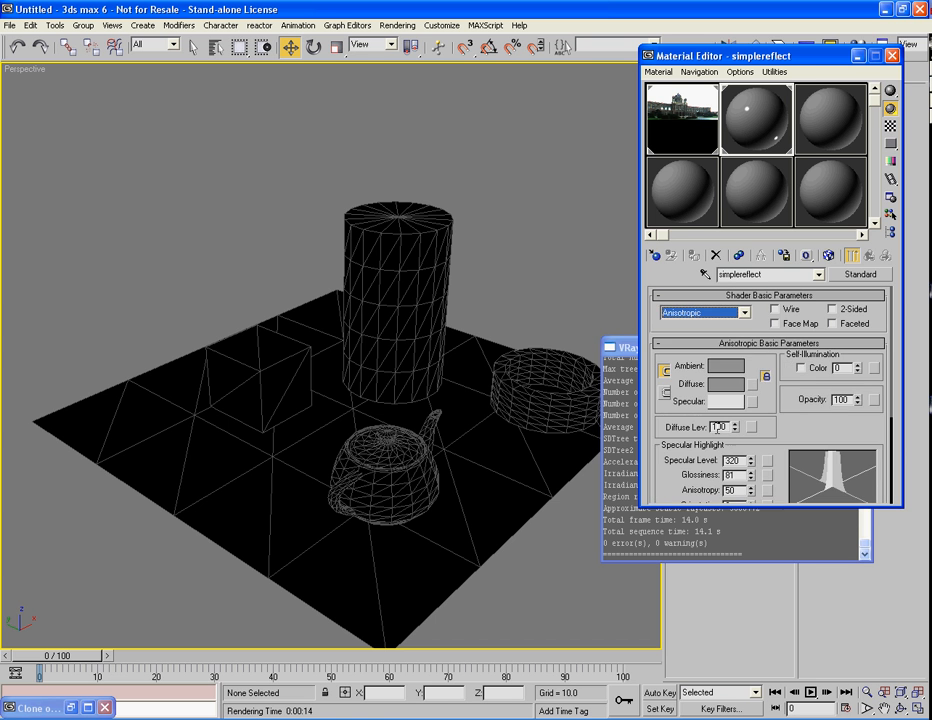
drag(669, 462, 695, 350)
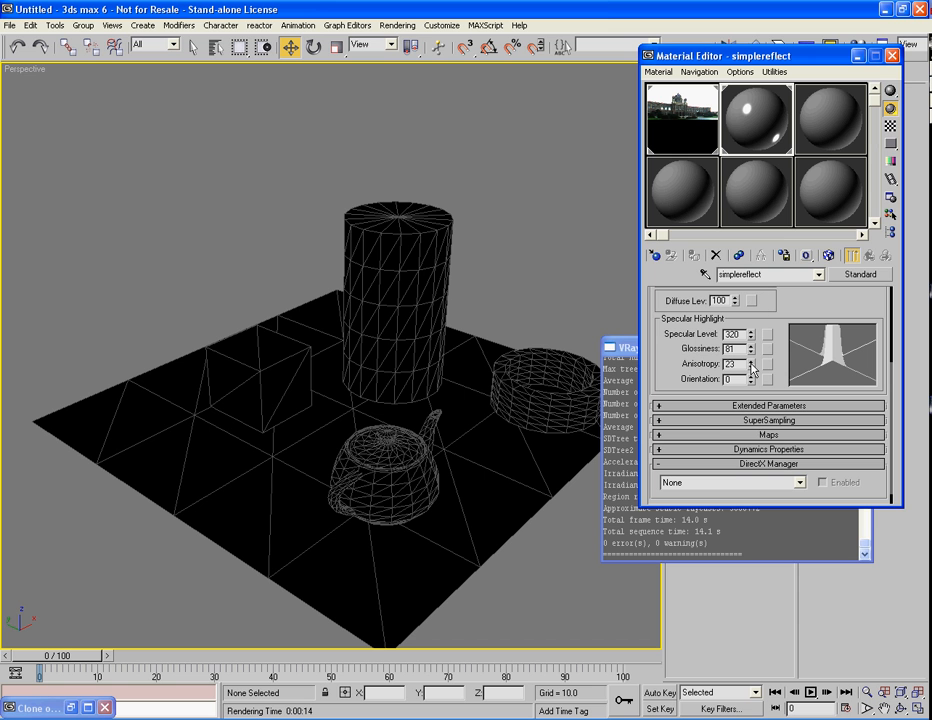
drag(752, 365, 751, 303)
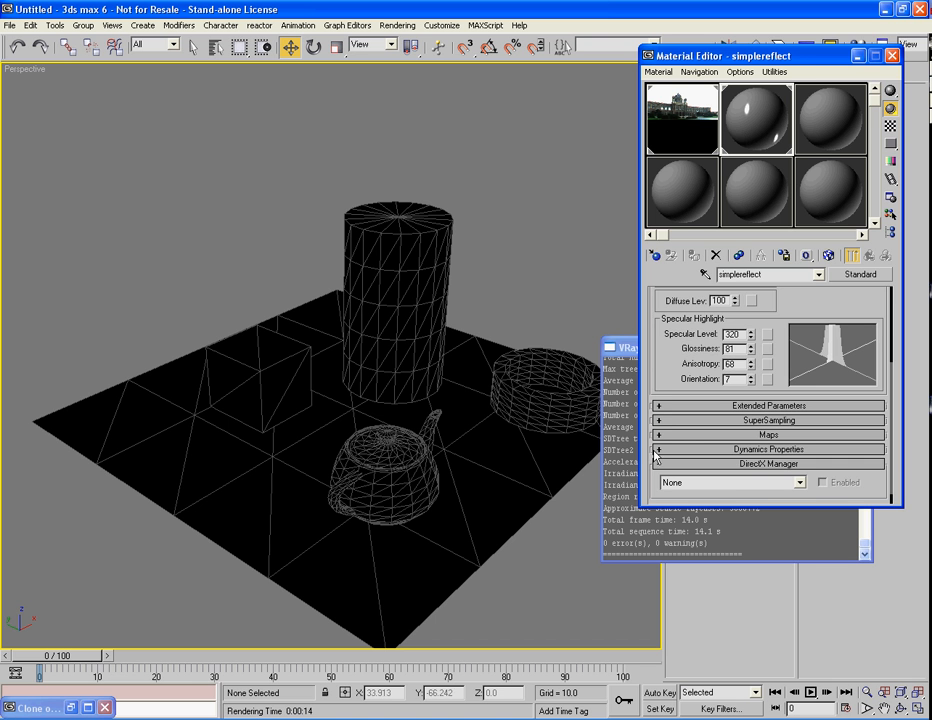
Step: Assign a VRayMap to the material's Reflection map and show the checkered background behind the sample
click(730, 434)
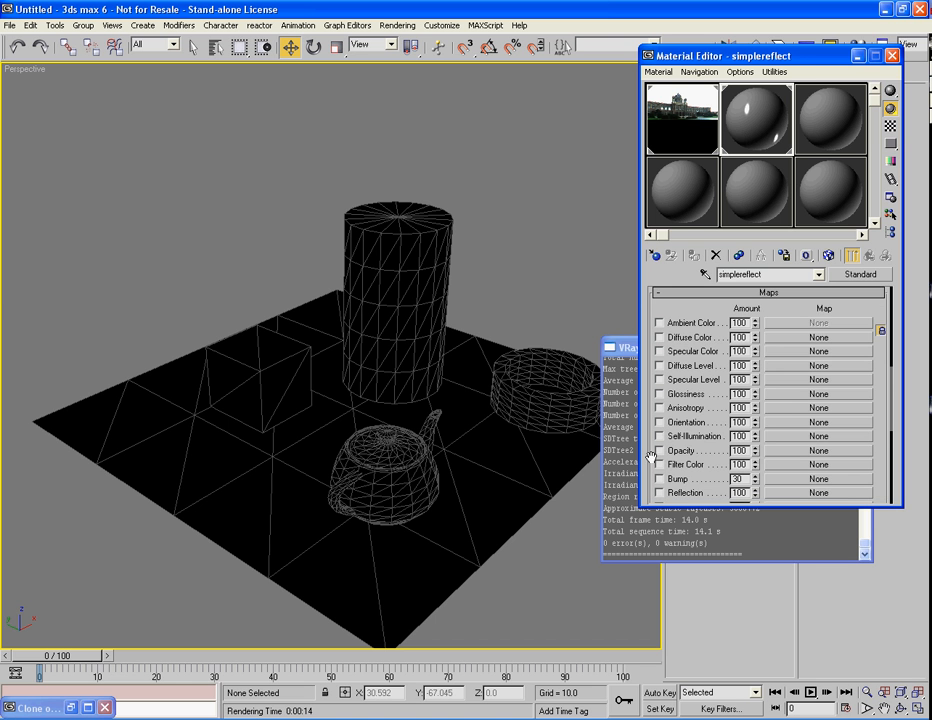
drag(652, 456, 659, 421)
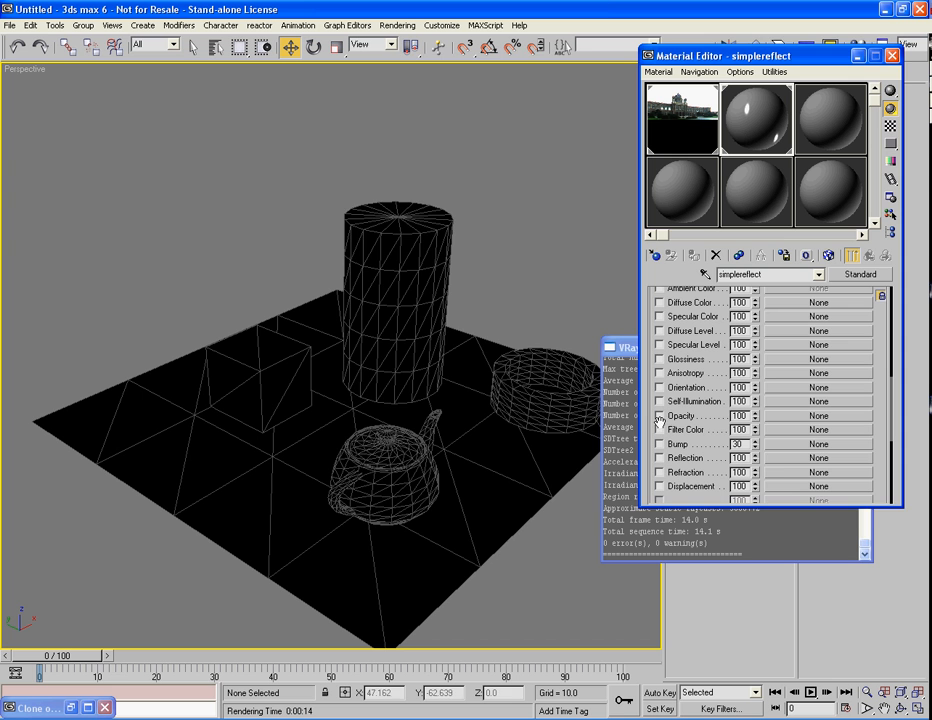
click(774, 458)
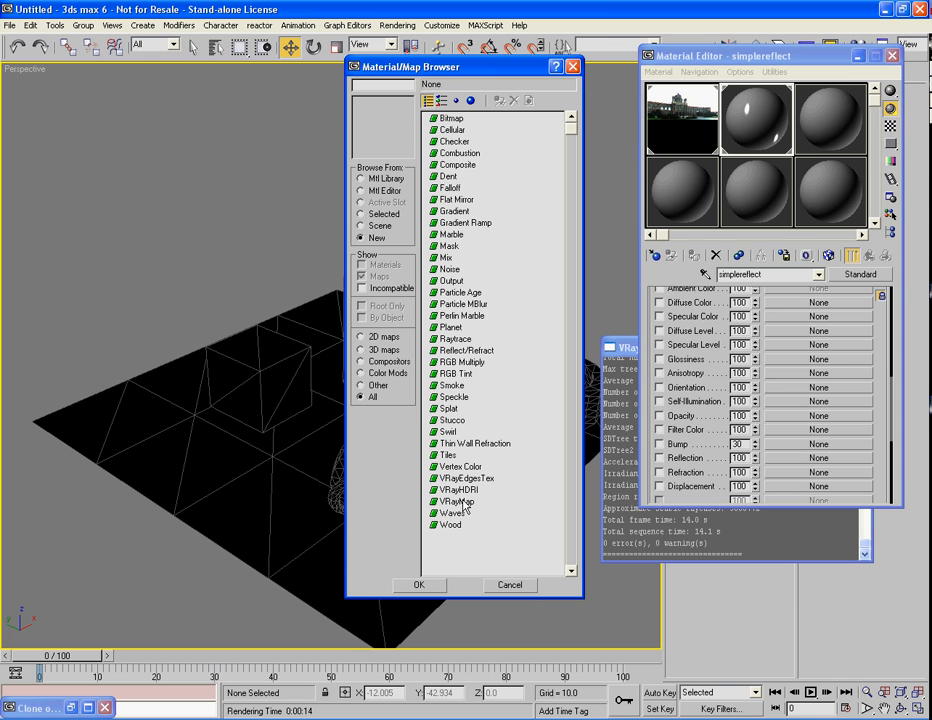
double_click(465, 502)
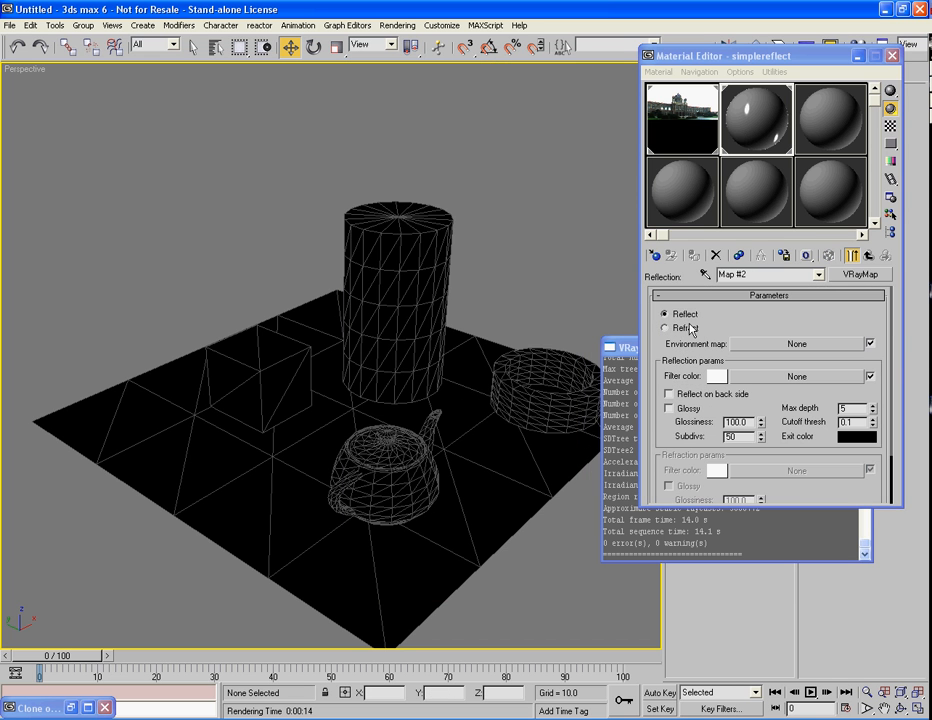
click(889, 128)
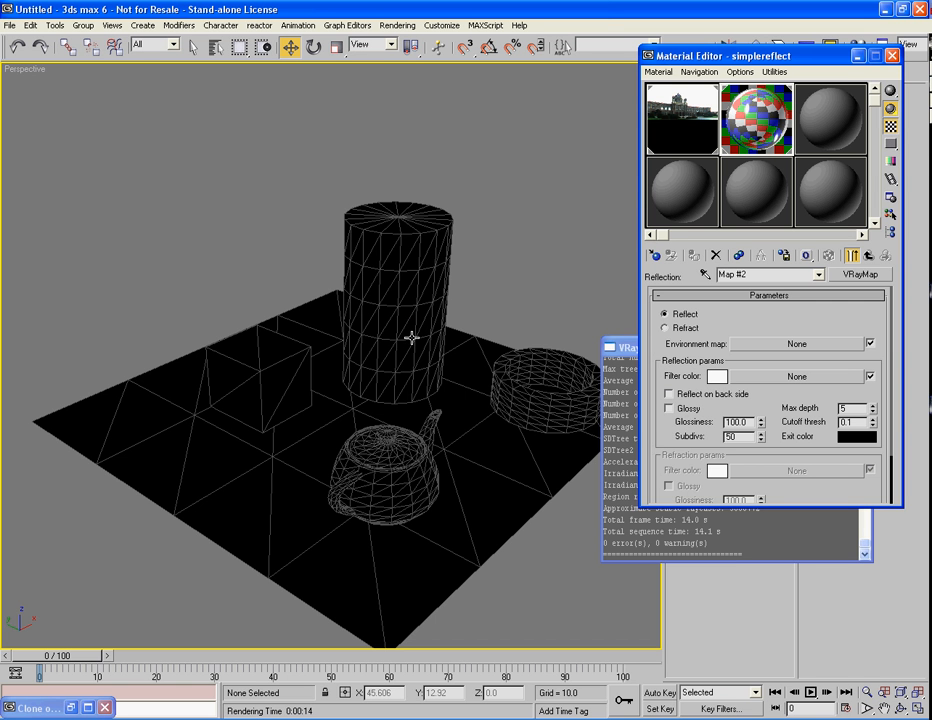
Step: Render the perspective view to check the cylinder's reflections, and close the rendered frame
click(505, 271)
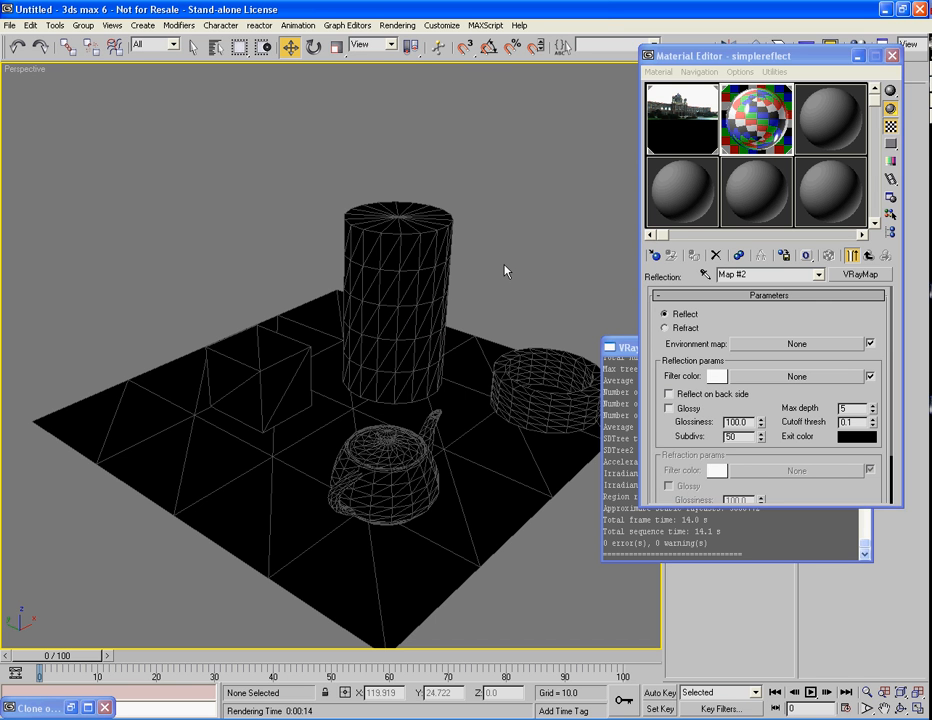
key(shift+q)
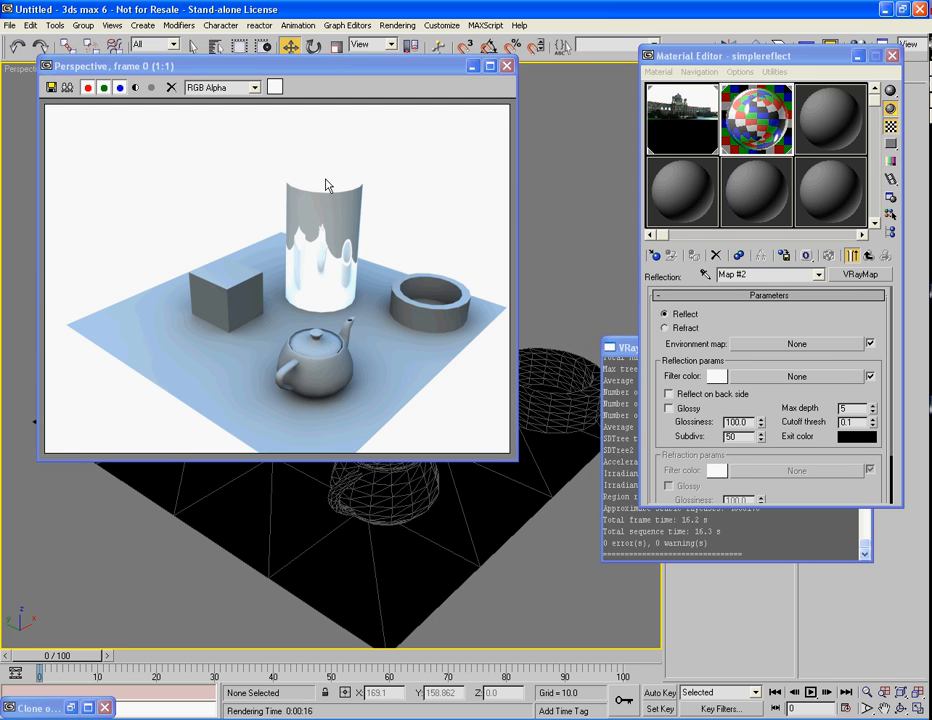
click(507, 65)
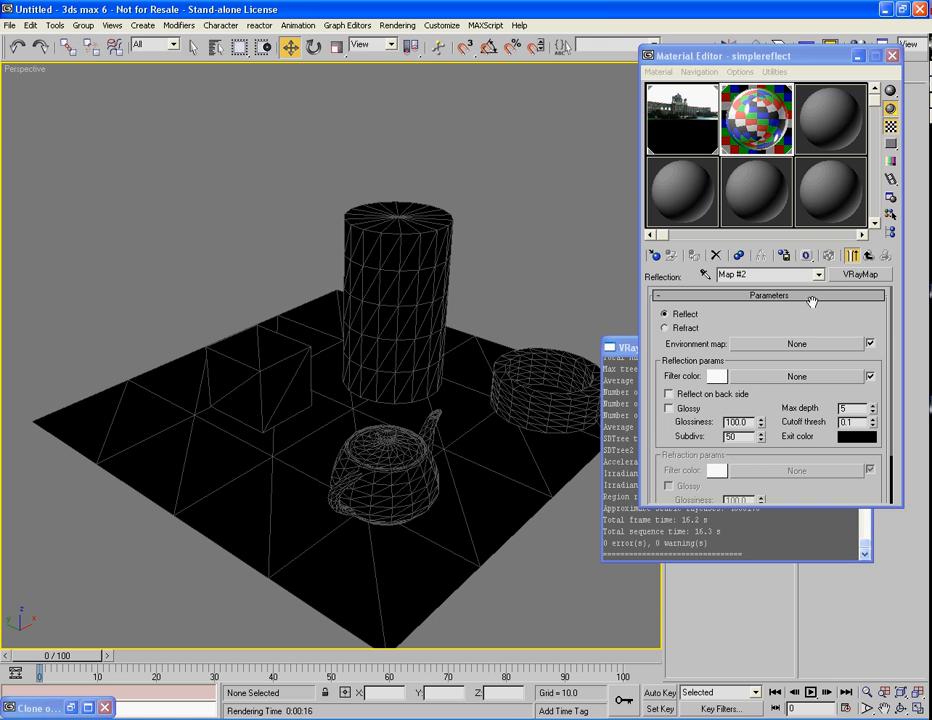
Step: Instance the kunsthistorisches.hdr map into the VRayMap's Environment map, and start a test render and cancel it
drag(706, 131, 815, 344)
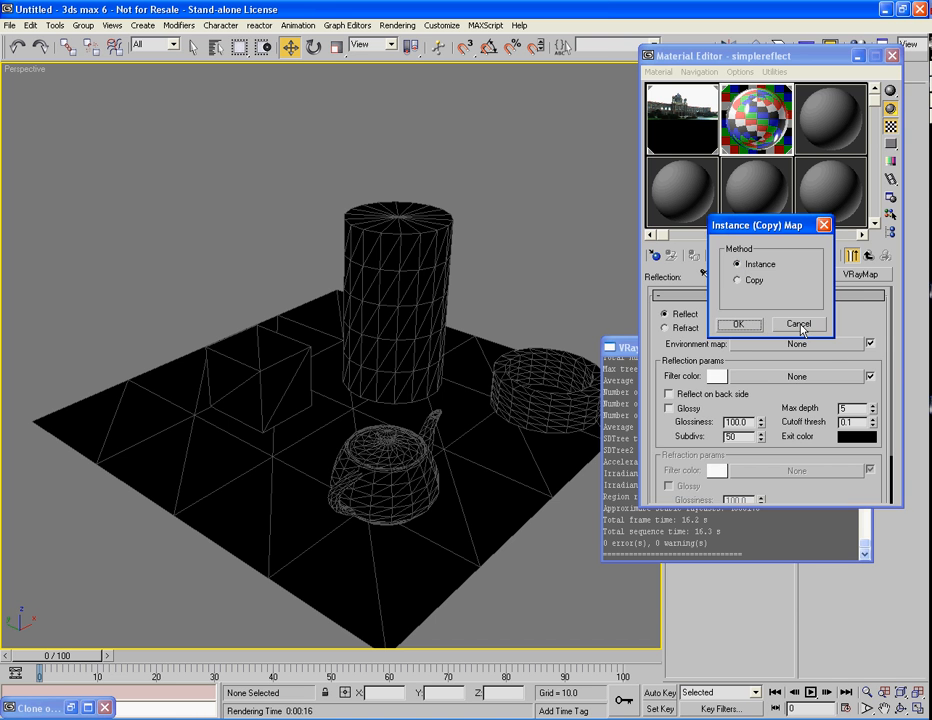
click(738, 324)
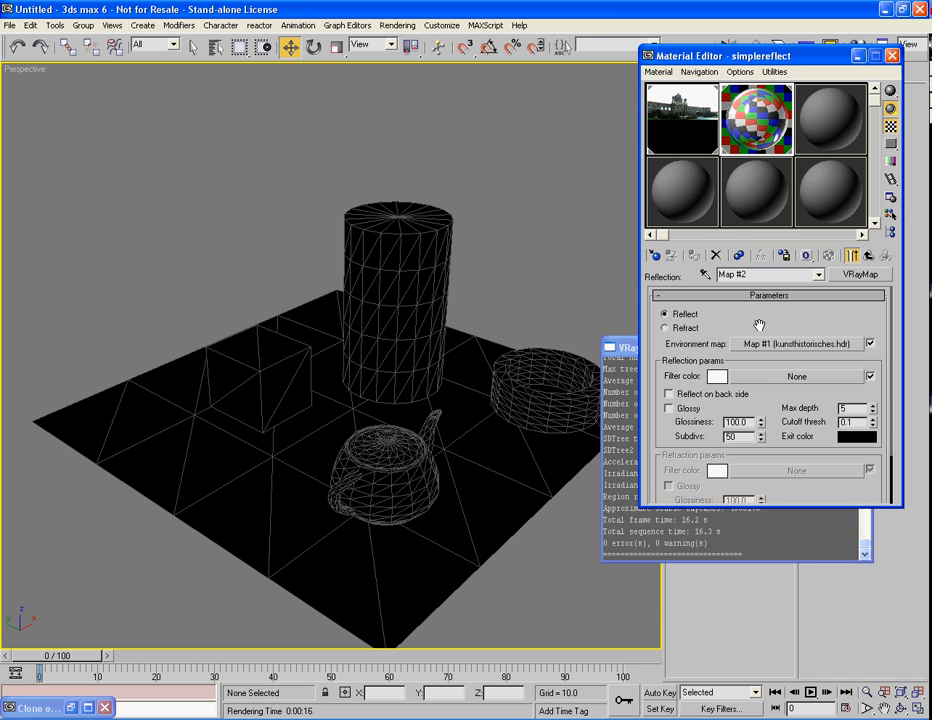
key(F9)
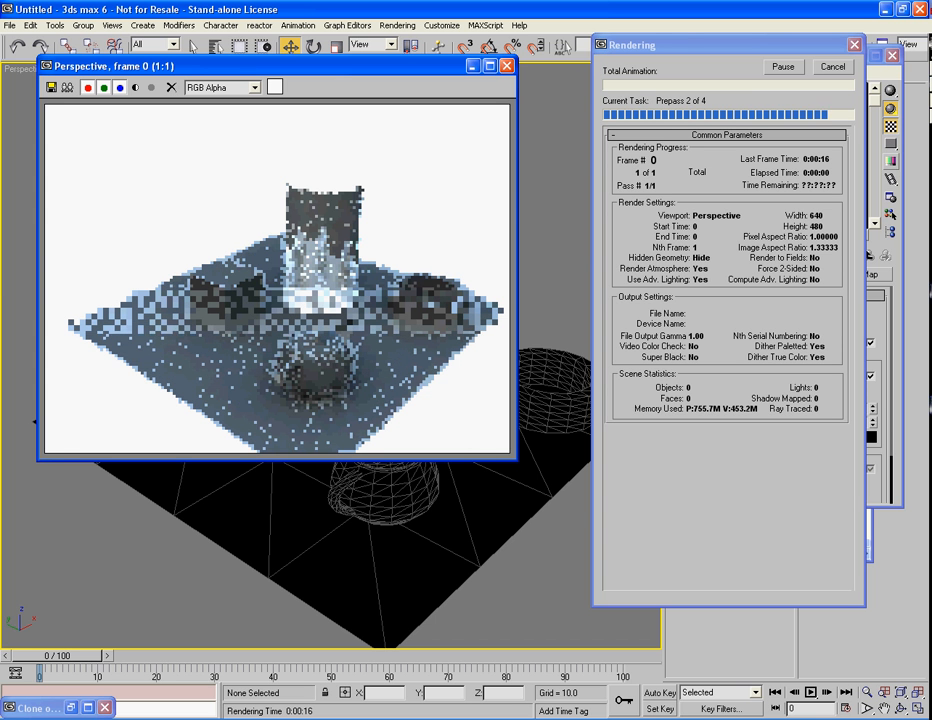
click(840, 67)
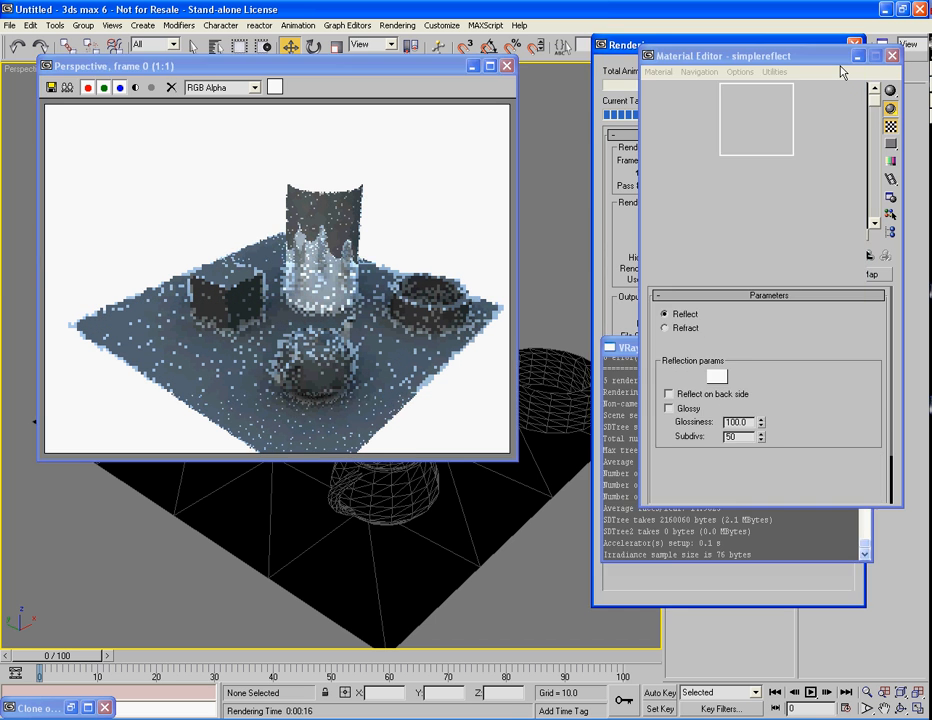
Step: Switch the VRayMap to Refract, and render the perspective view to check the cylinder's appearance
click(507, 67)
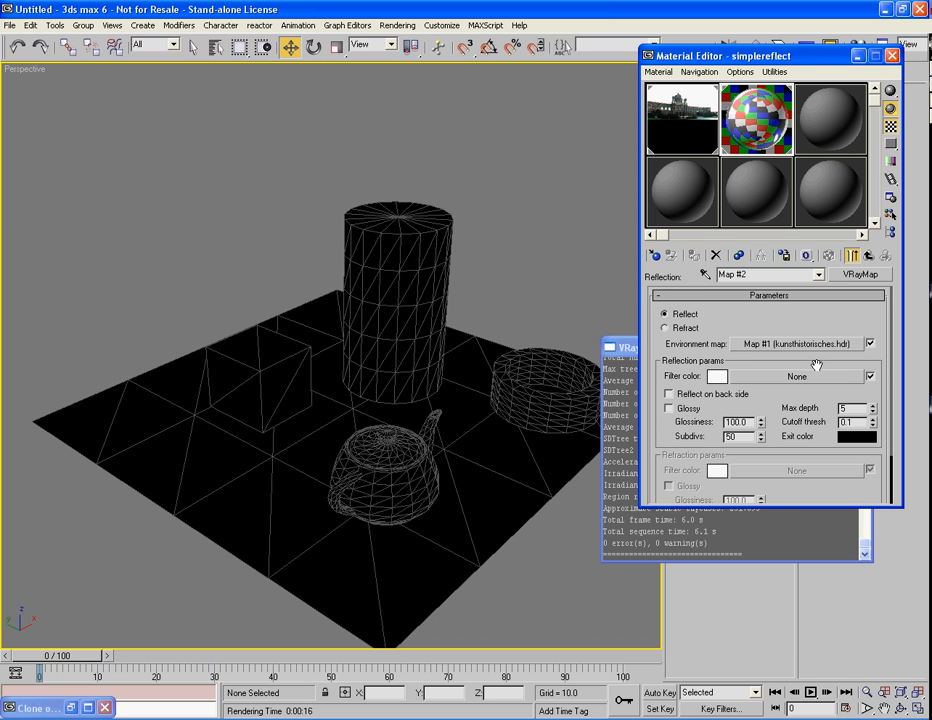
click(684, 333)
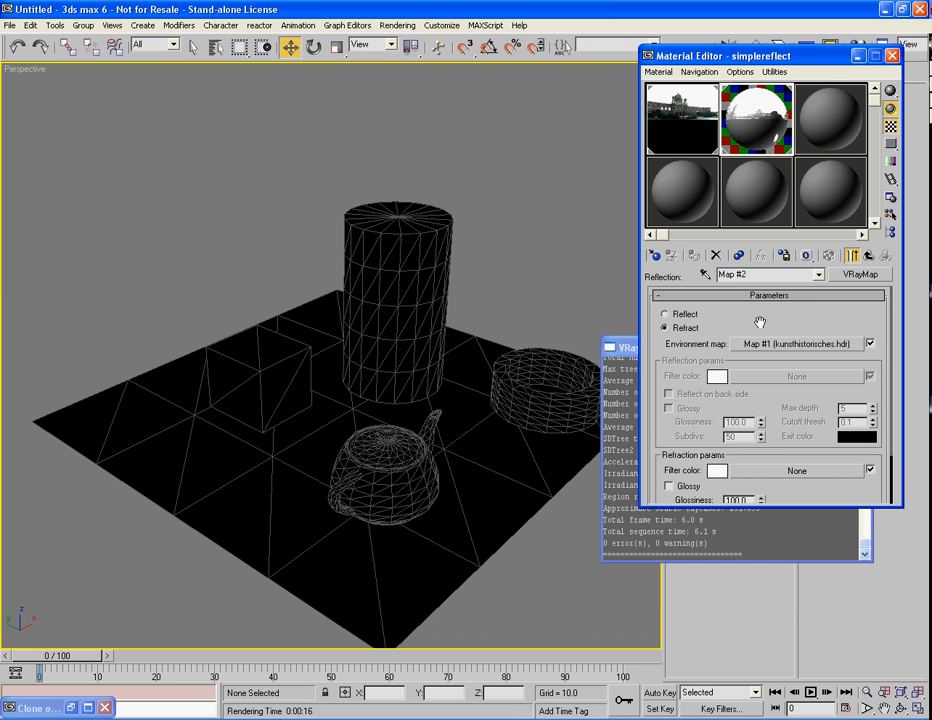
key(F9)
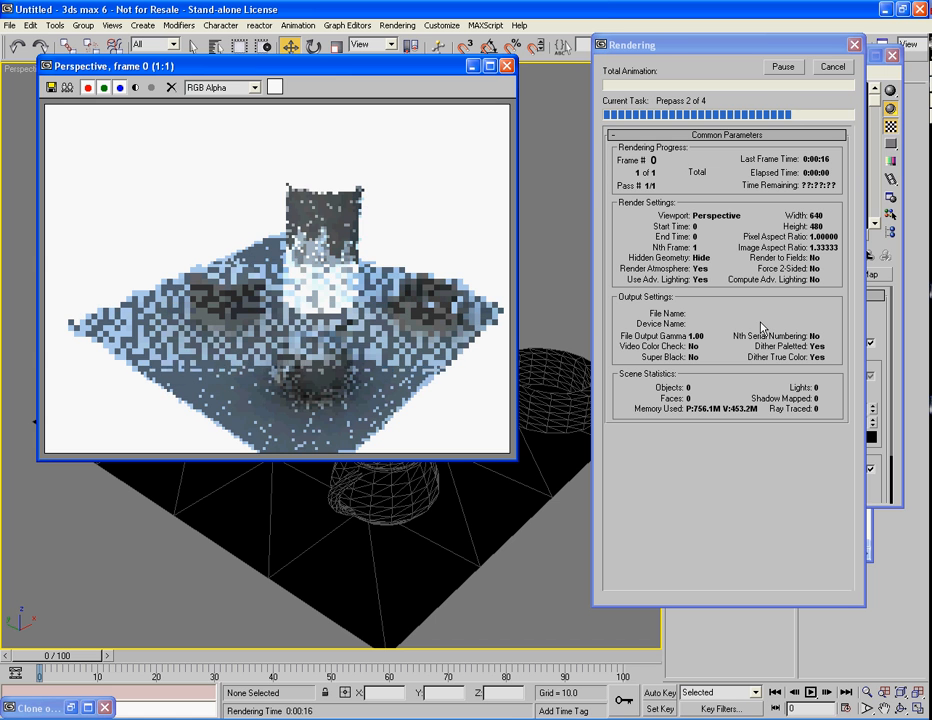
click(832, 68)
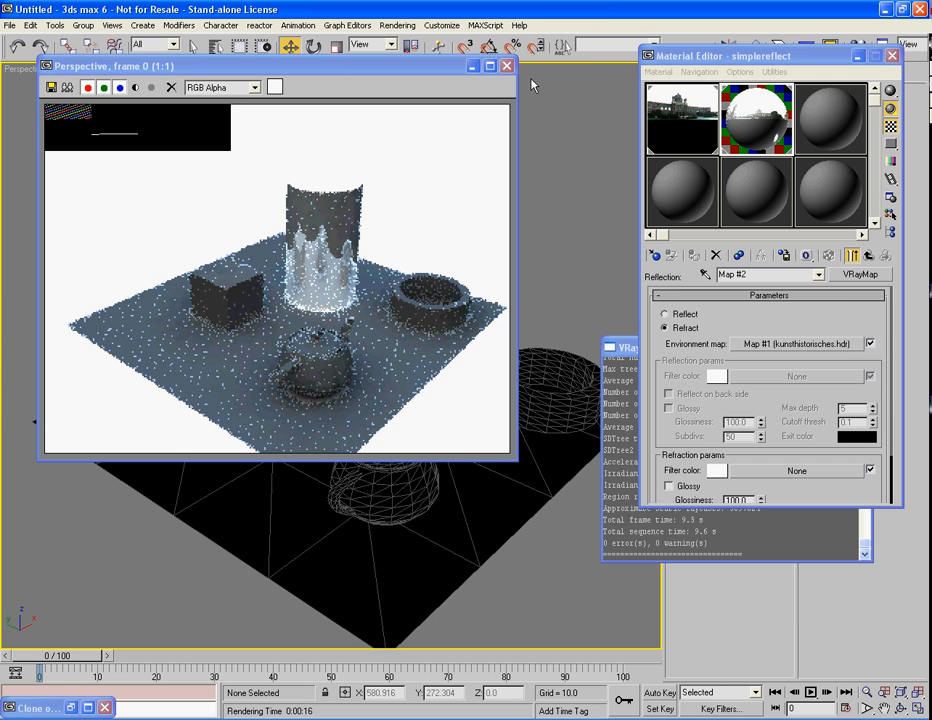
drag(757, 127, 397, 262)
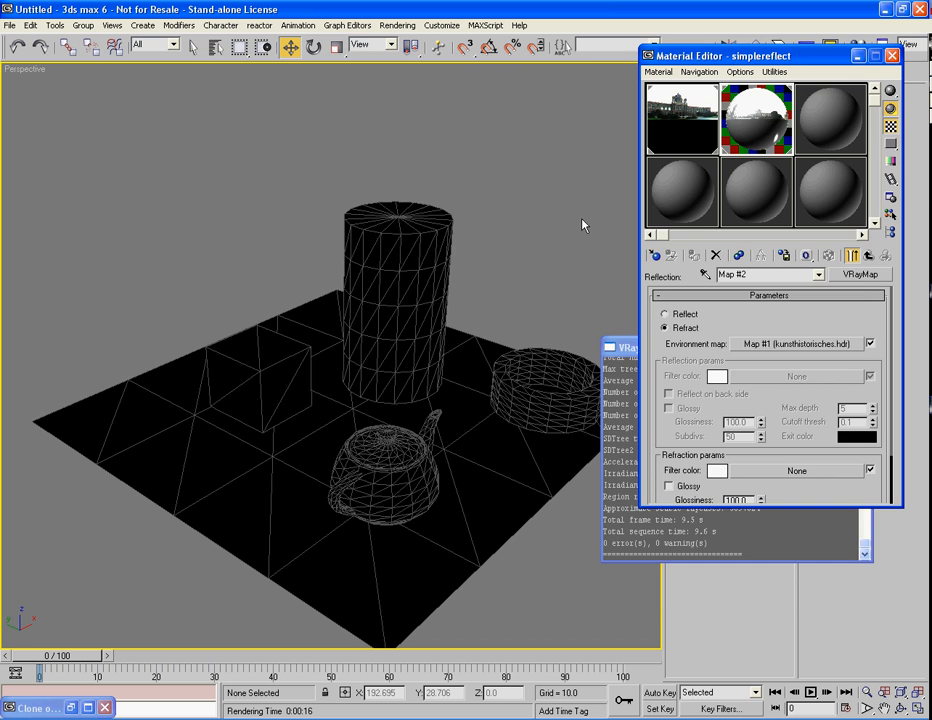
key(shift+q)
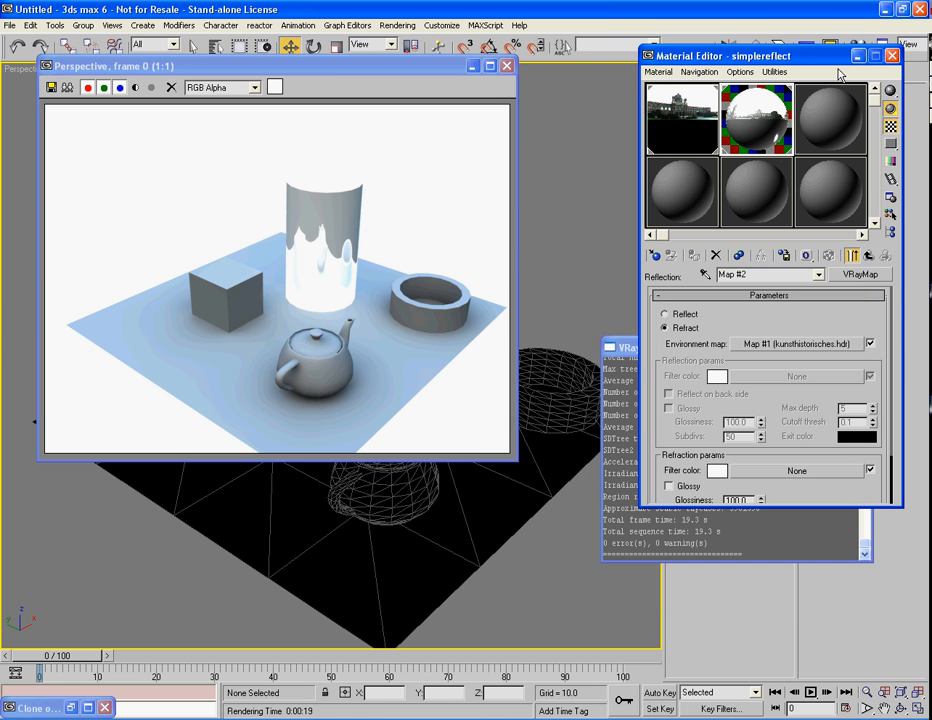
click(506, 65)
Step: Replace the simplereflect sample with the unused 03 - Default material, and assign it to all objects in the scene
scroll(752, 130, down, 1)
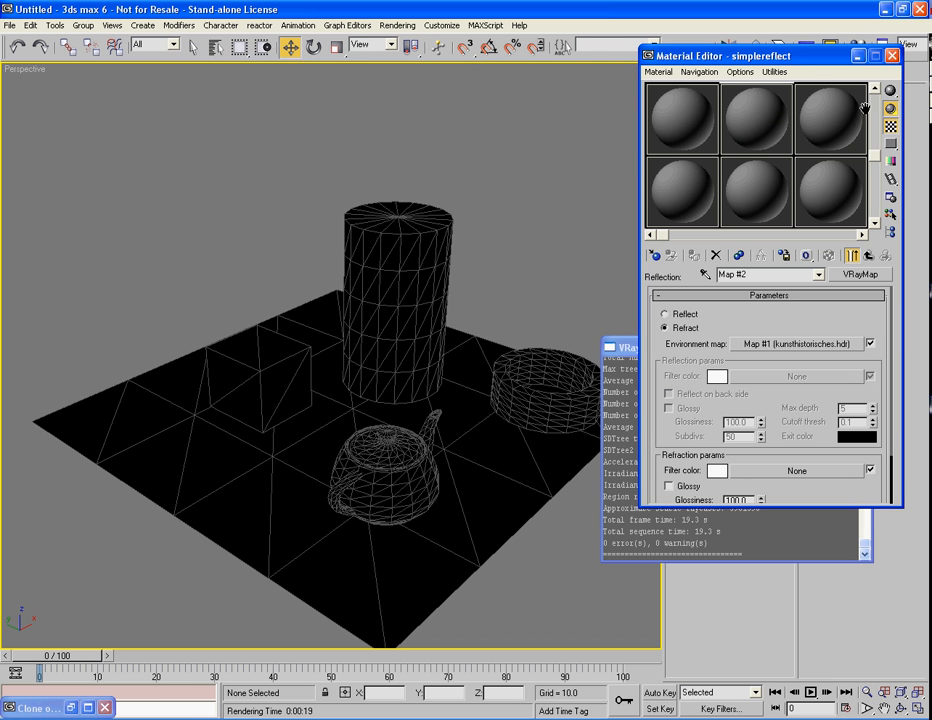
drag(784, 122, 363, 318)
drag(603, 171, 183, 555)
click(691, 257)
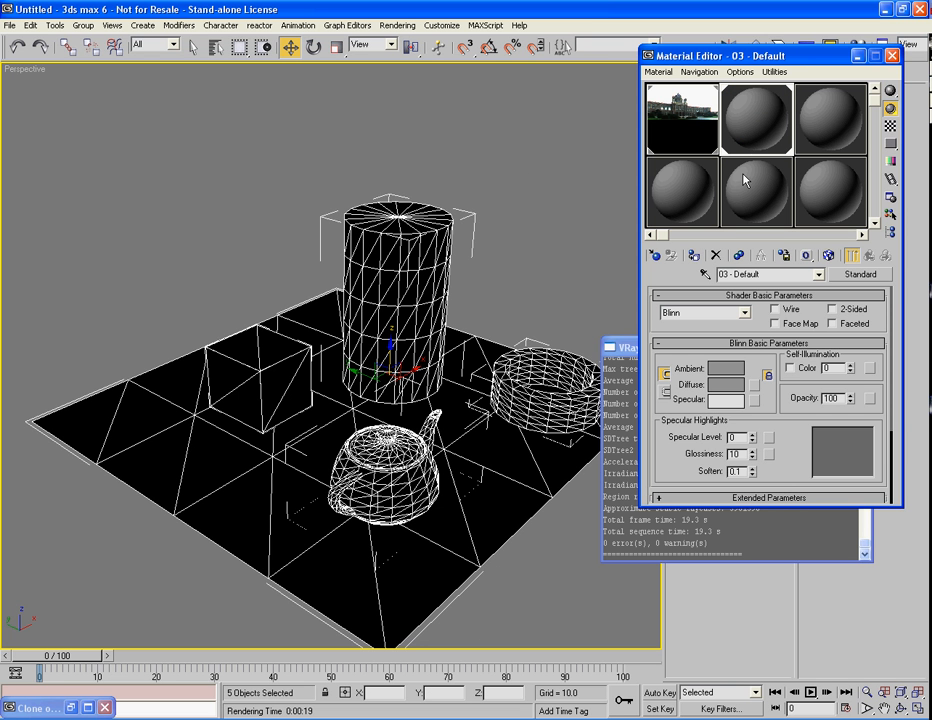
Step: Change the 03 - Default material's type to VRayMtl and set its Diffuse color to blue
click(860, 274)
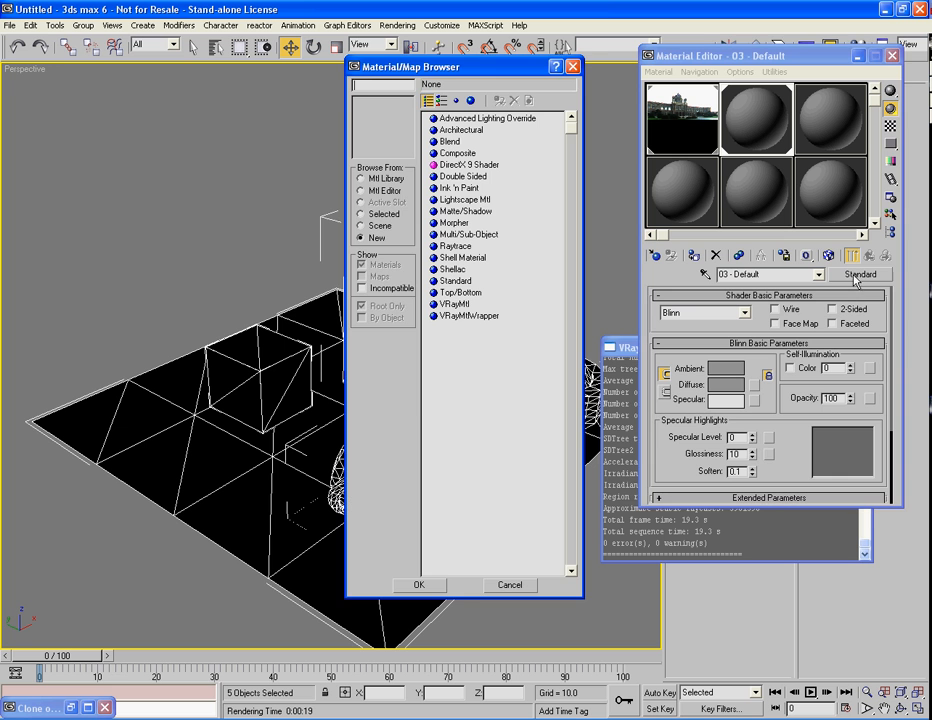
double_click(458, 304)
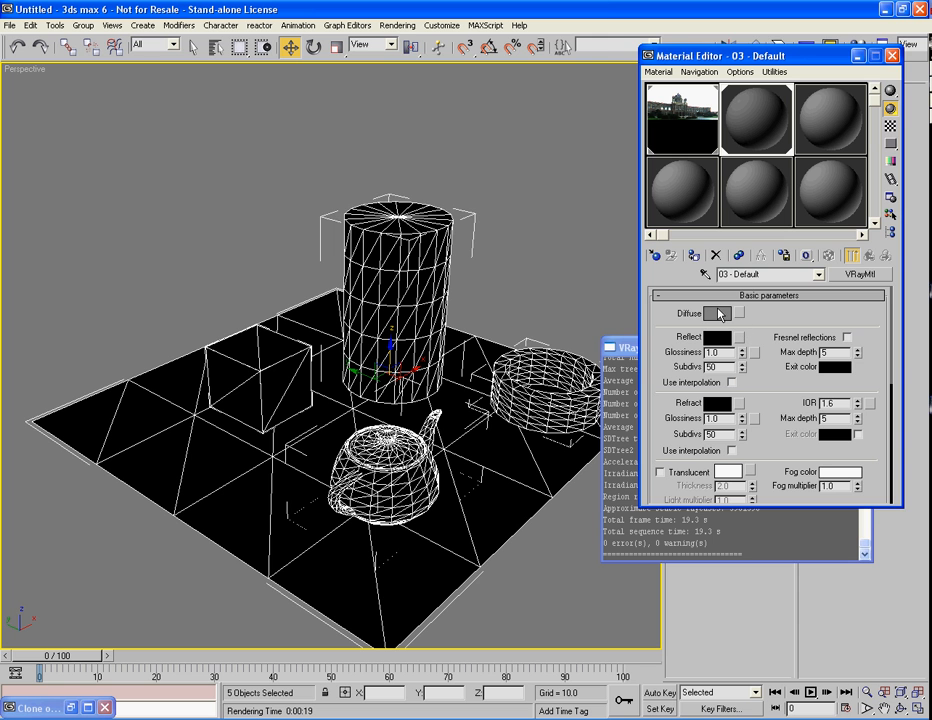
click(719, 313)
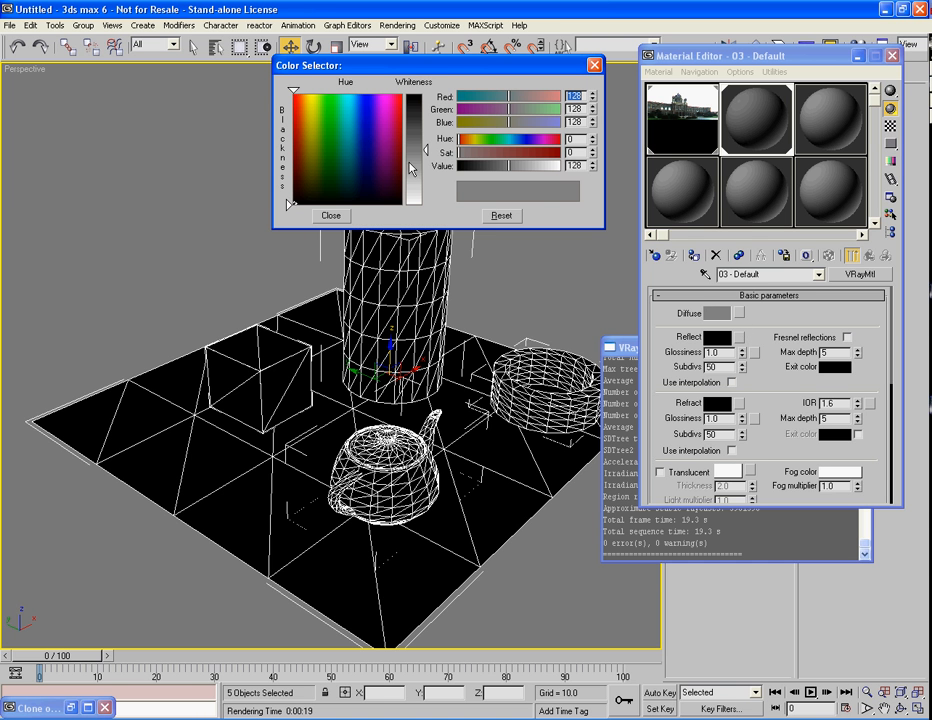
drag(390, 133, 368, 97)
mouse_move(536, 153)
mouse_down()
mouse_move(545, 150)
mouse_move(521, 152)
mouse_up()
click(331, 215)
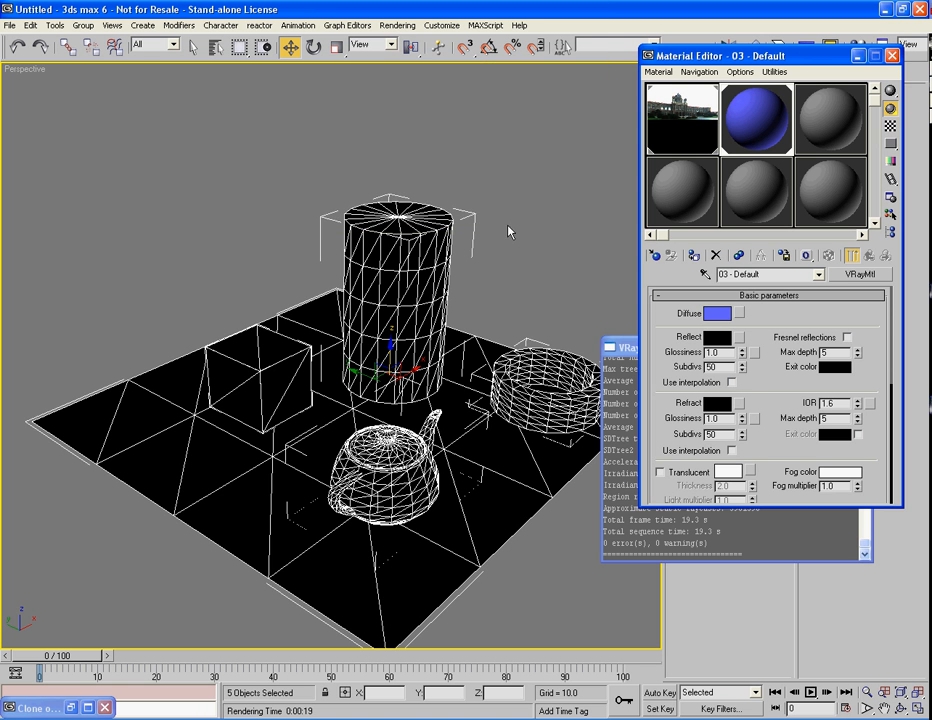
Step: Assign a Falloff map to the material's Reflect slot and show the checkered background behind the sample
mouse_move(661, 336)
mouse_down()
mouse_move(666, 322)
mouse_move(668, 350)
mouse_up()
click(740, 338)
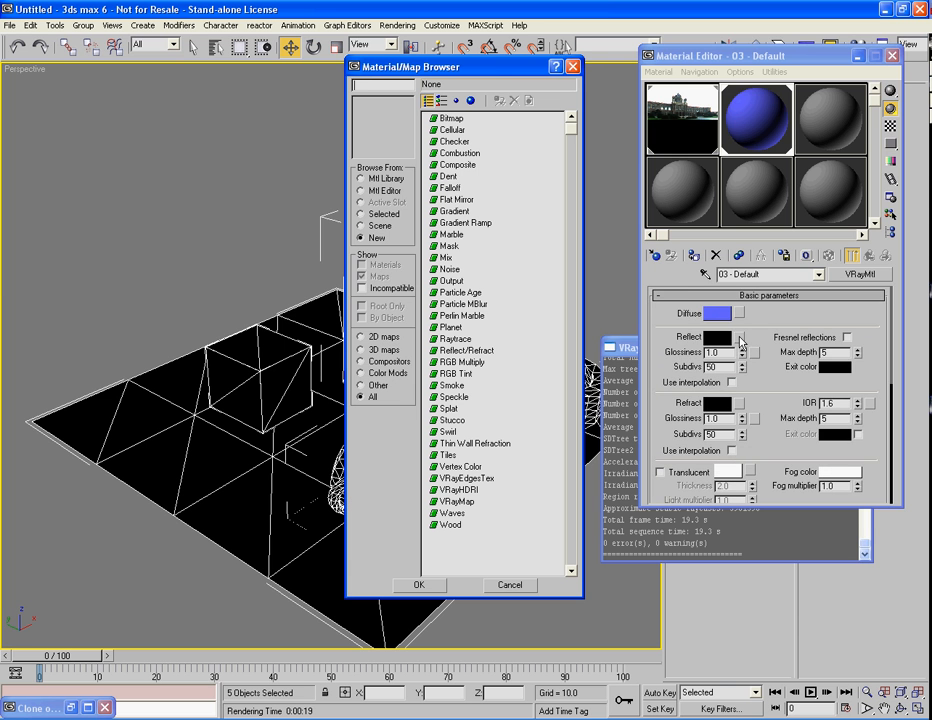
click(450, 188)
double_click(450, 188)
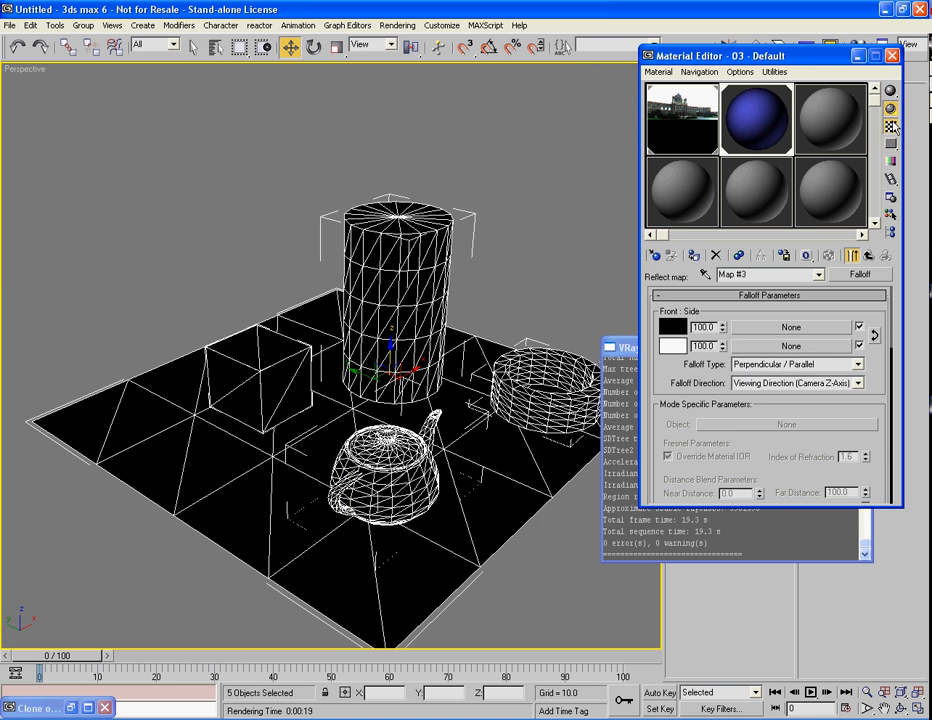
click(893, 127)
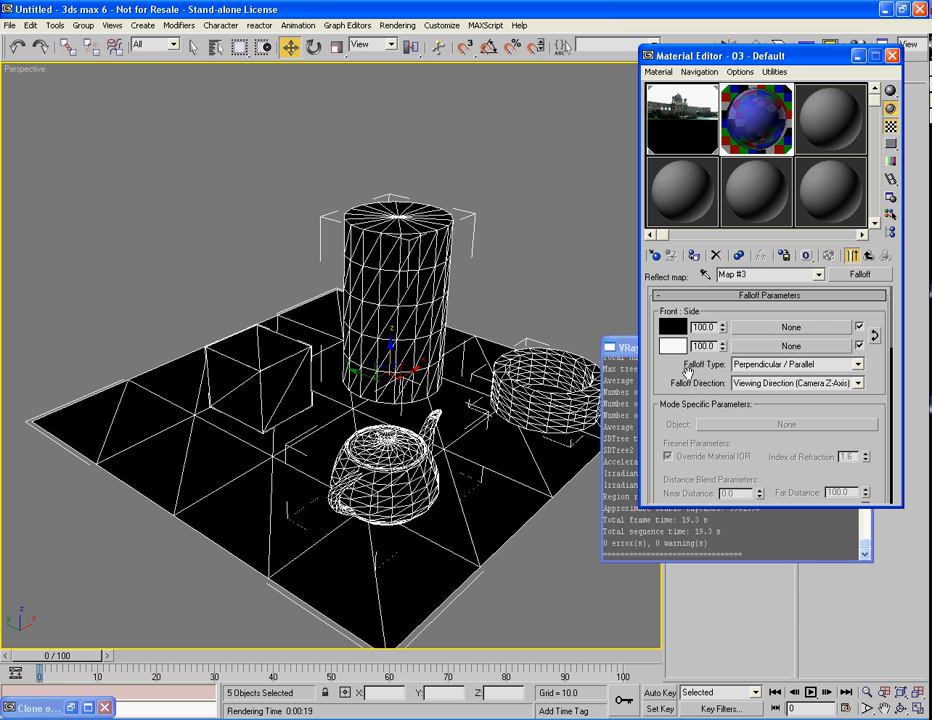
Step: Swap the Falloff map's front and side colors and swap them back, and set the side color to gray with value 138
click(876, 337)
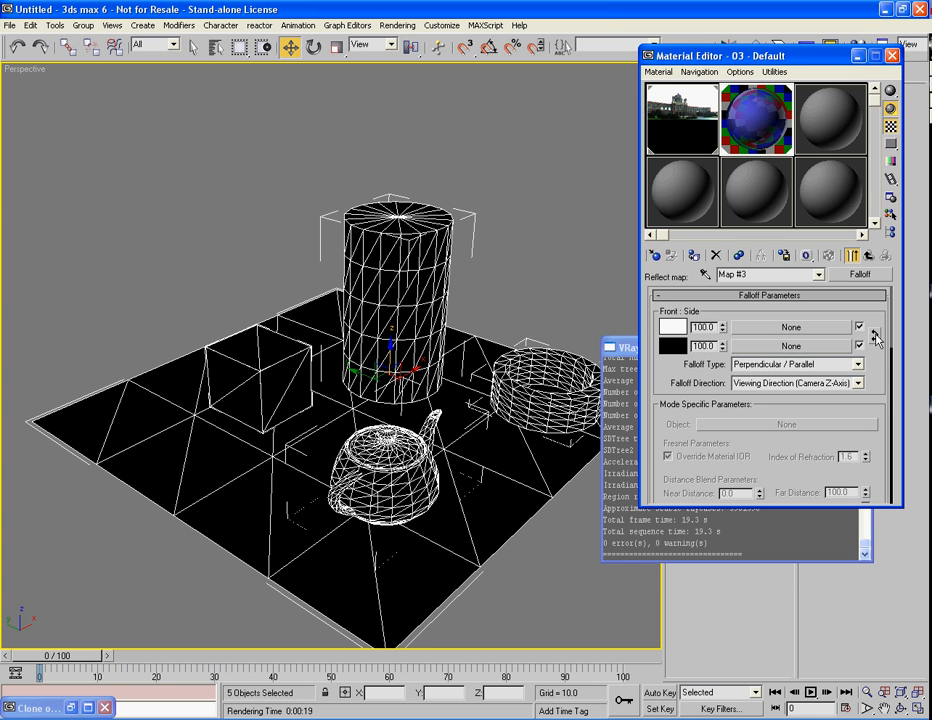
click(876, 337)
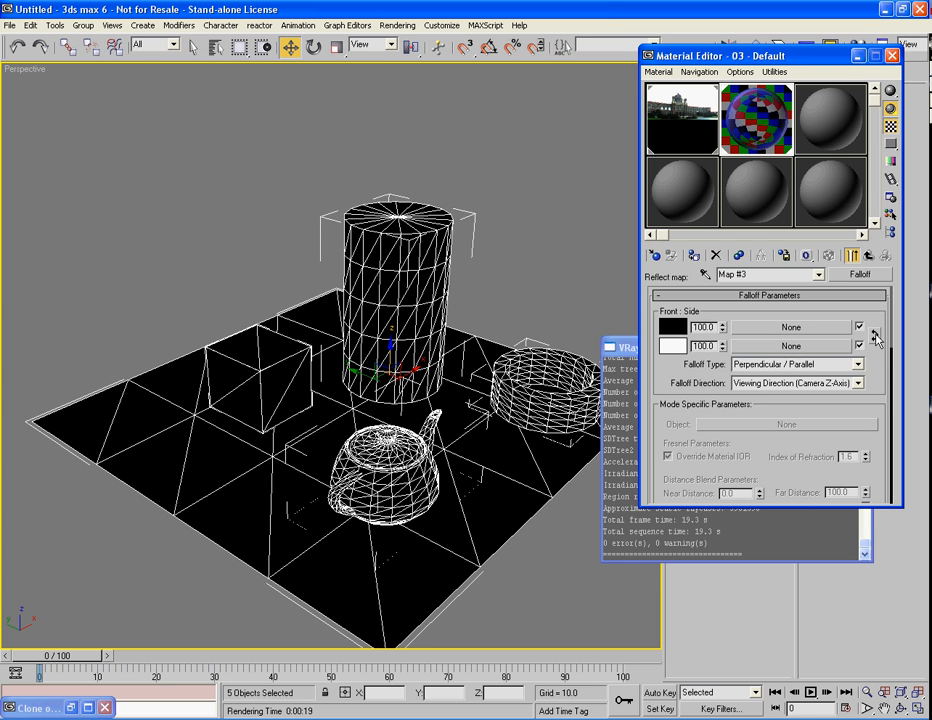
click(672, 345)
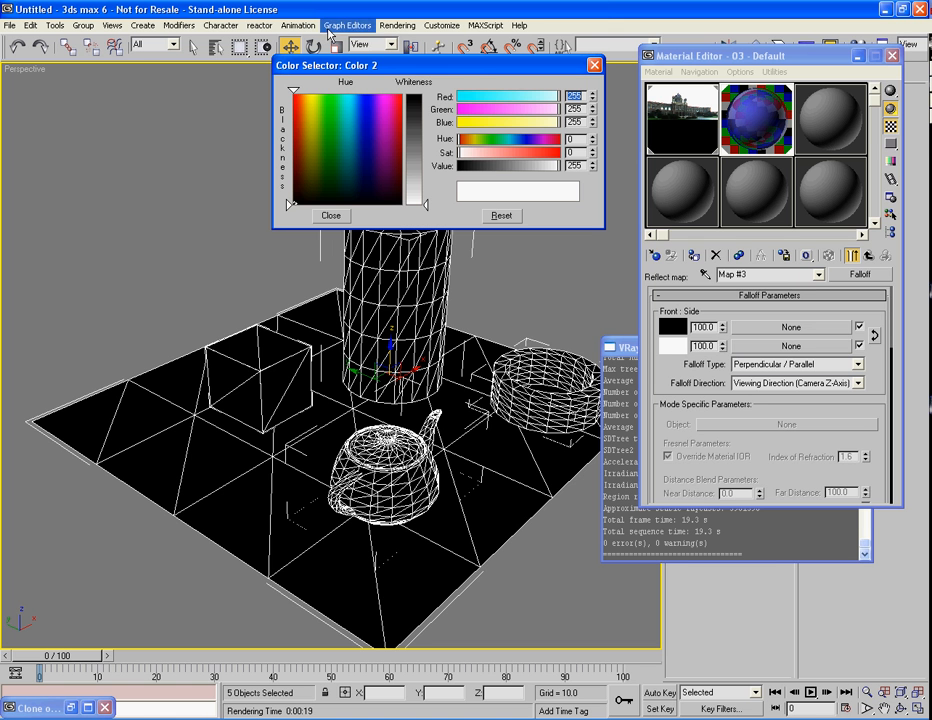
drag(413, 97, 414, 158)
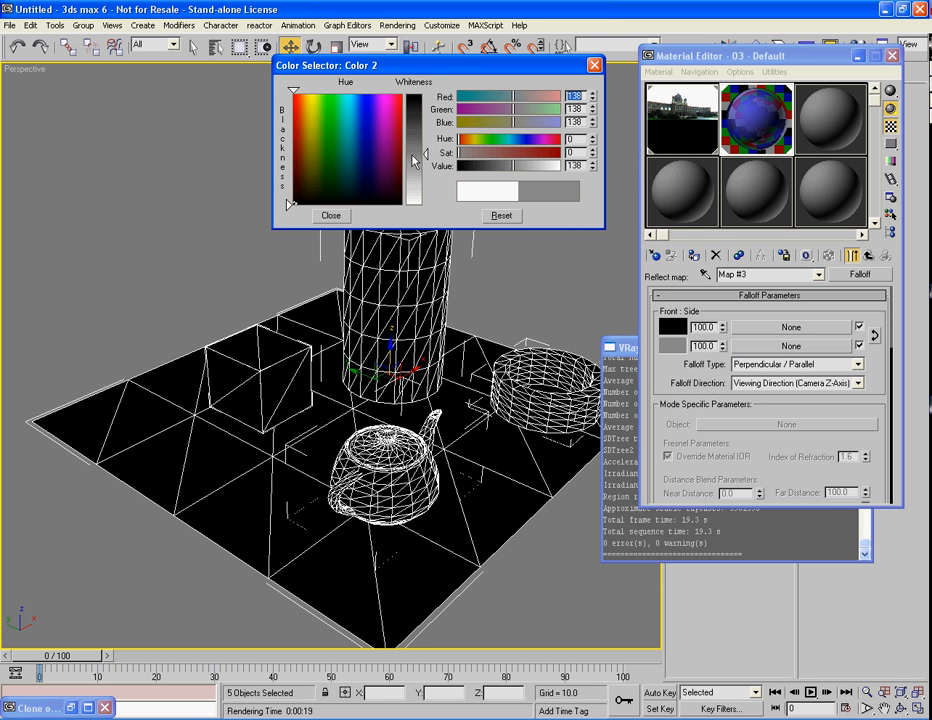
click(329, 215)
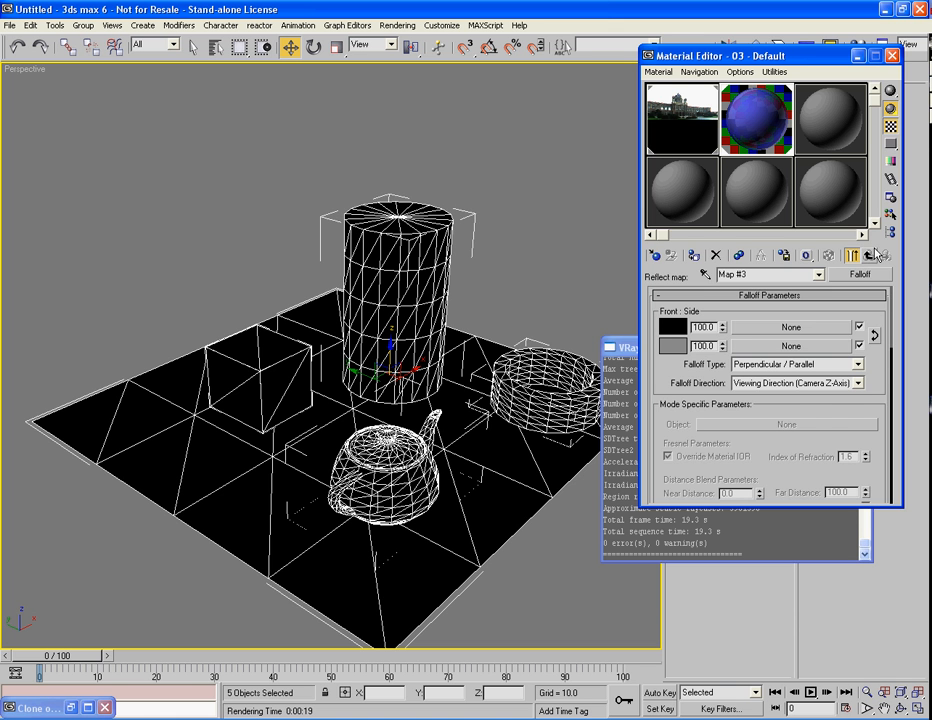
Step: Try reflection Glossiness values of 0.7, 0.85 and 0.5 on the VRayMtl, and settle on 0.75
click(870, 255)
drag(658, 480, 672, 404)
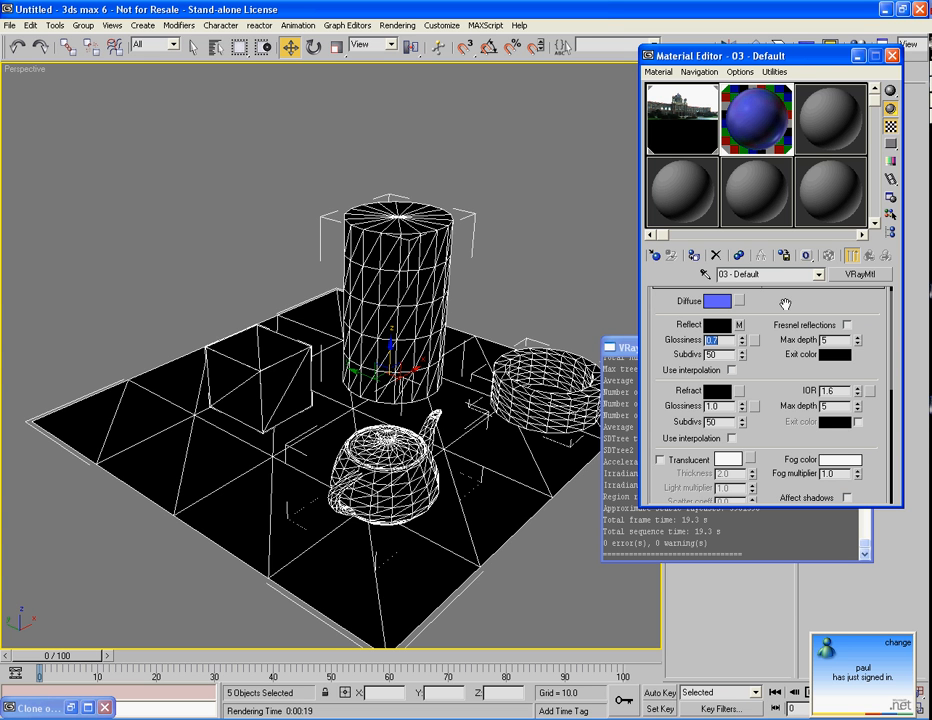
text(0.)
key(Return)
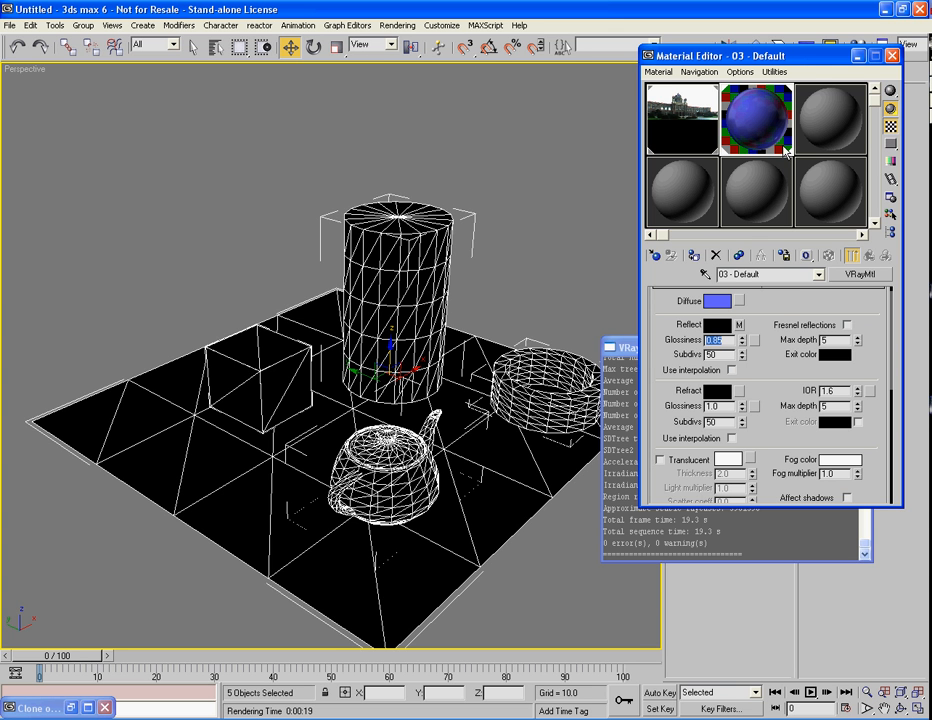
text(0.)
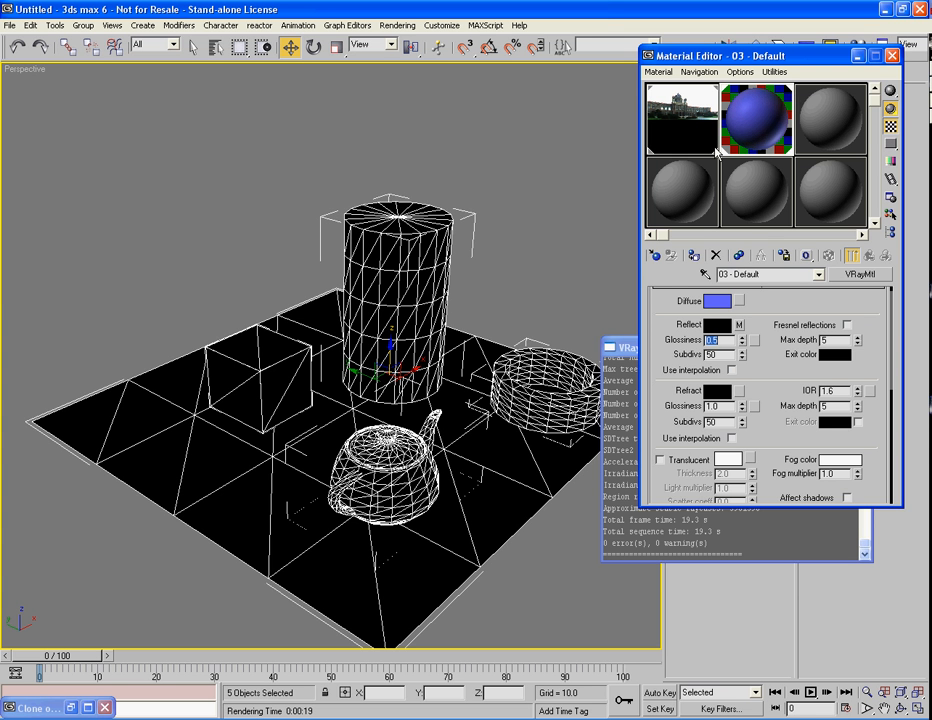
text(0.75)
key(Return)
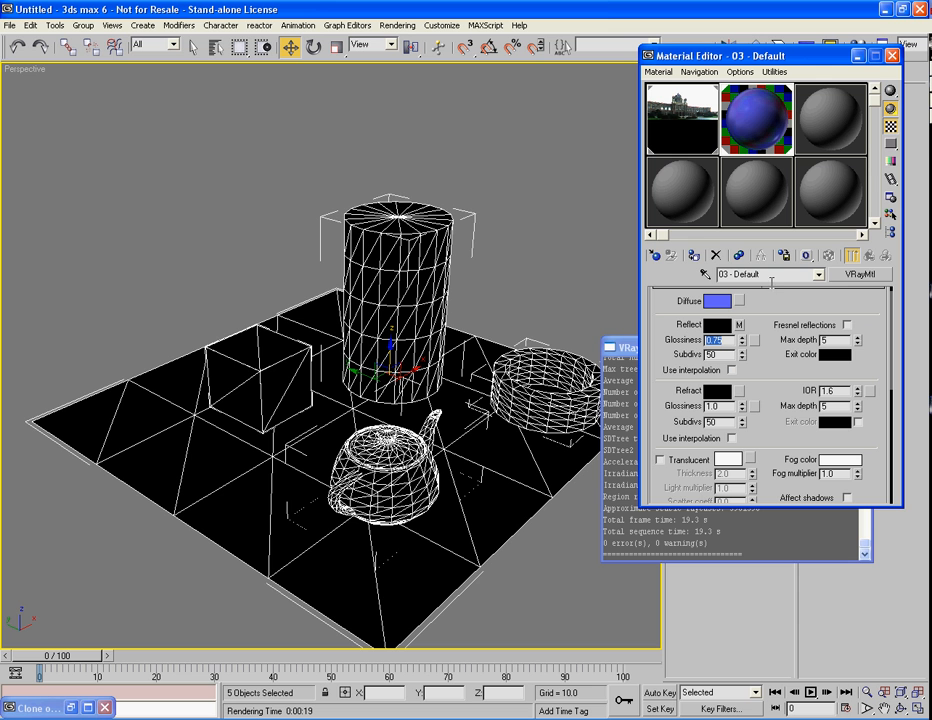
Step: Set the reflection Subdivs to 24, and try Fresnel reflections and turn them off again
double_click(721, 355)
click(660, 348)
click(847, 324)
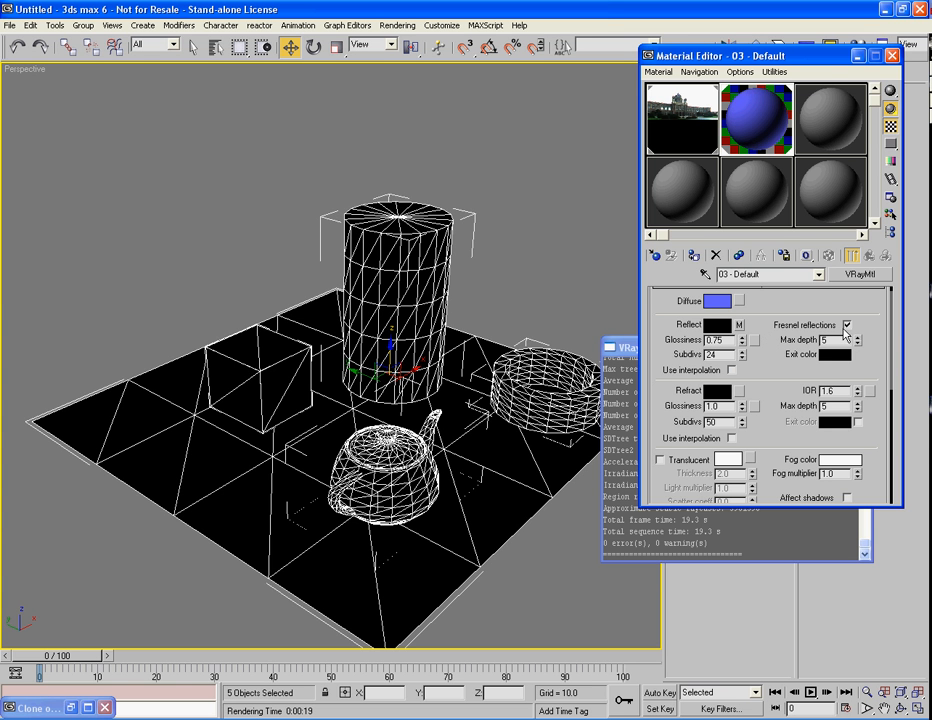
drag(662, 393, 650, 419)
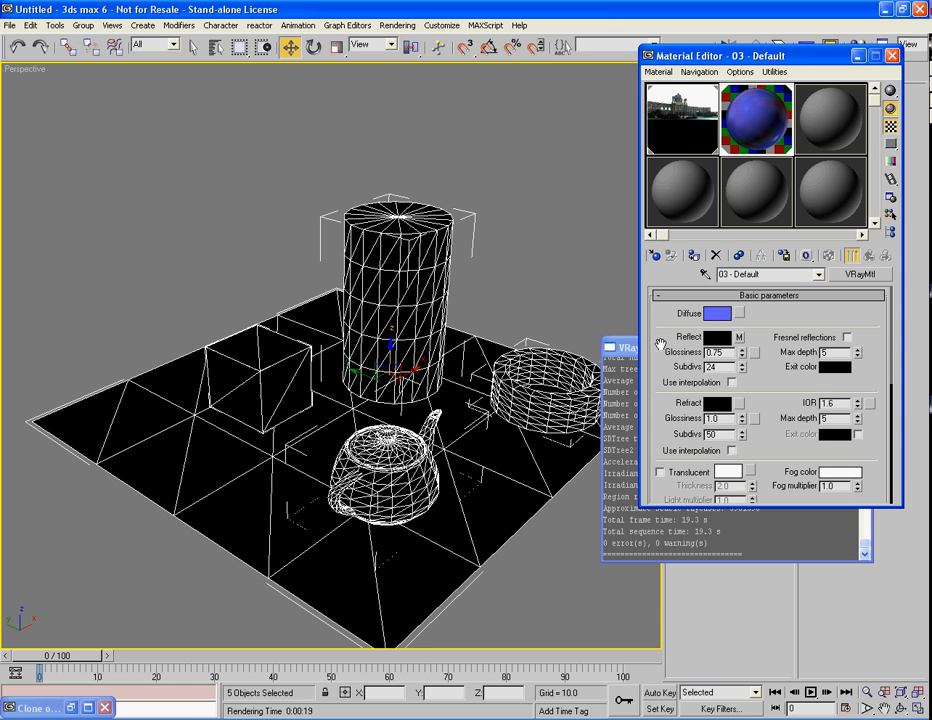
Step: Render the perspective view and arrange the rendered frame beside the restored clone of the earlier render for comparison
key(shift+q)
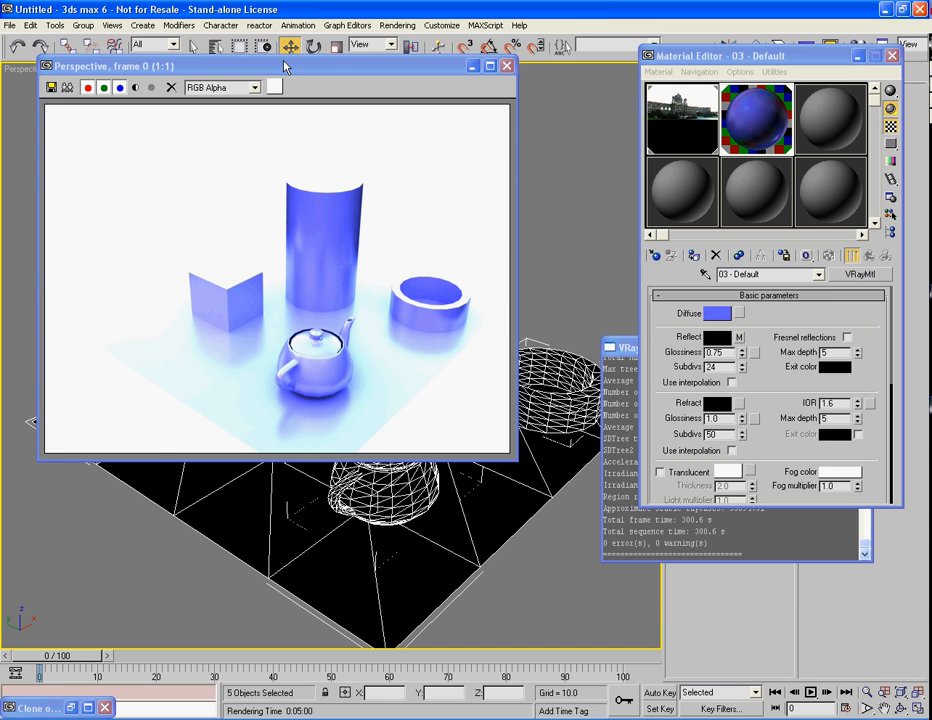
drag(287, 67, 683, 102)
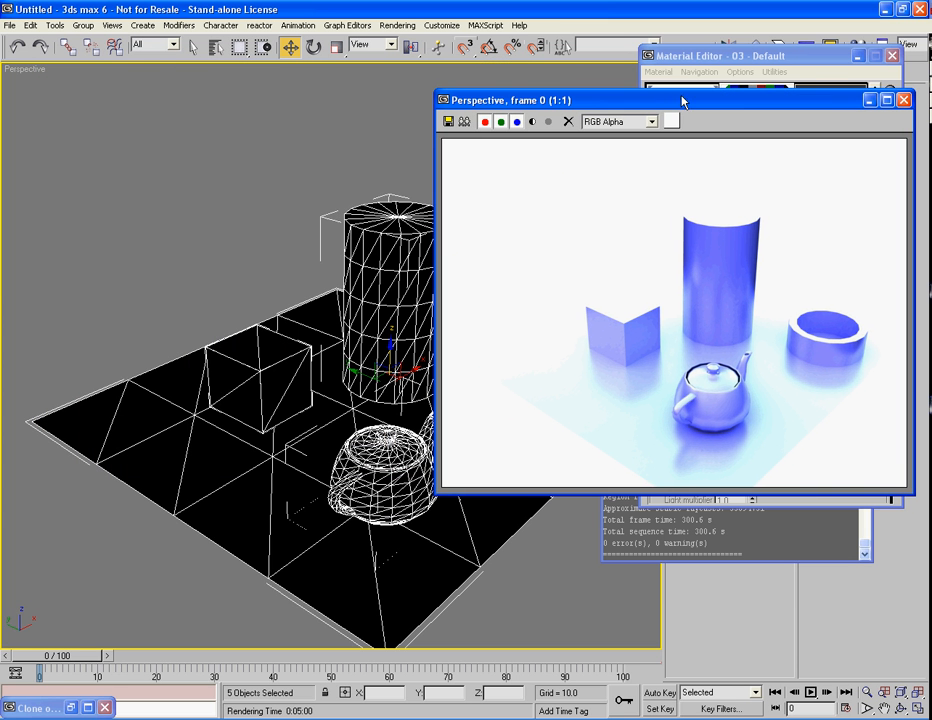
click(70, 708)
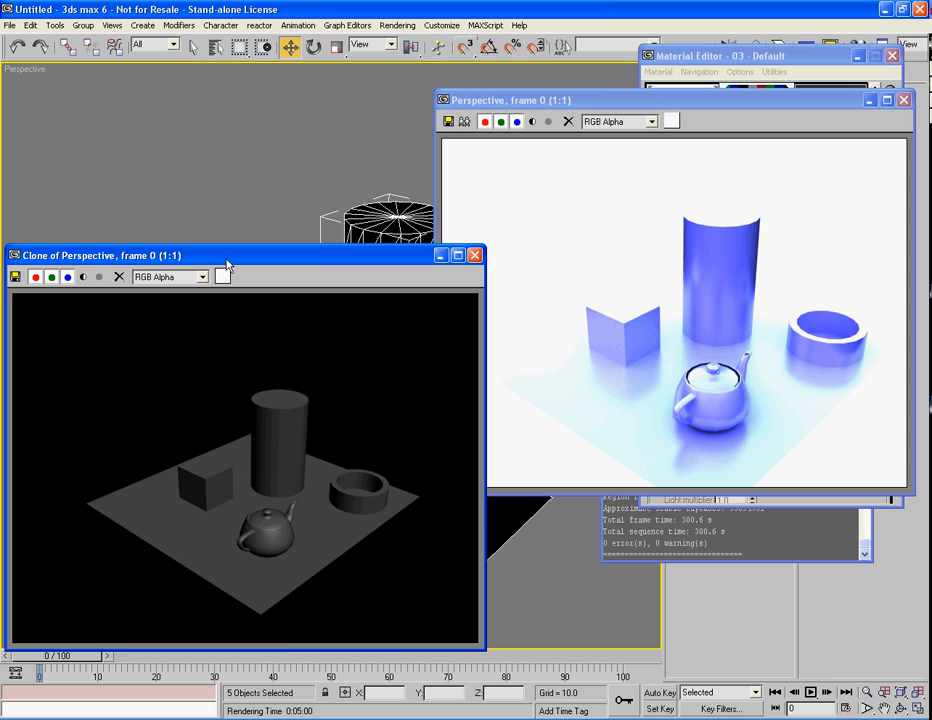
drag(227, 258, 236, 100)
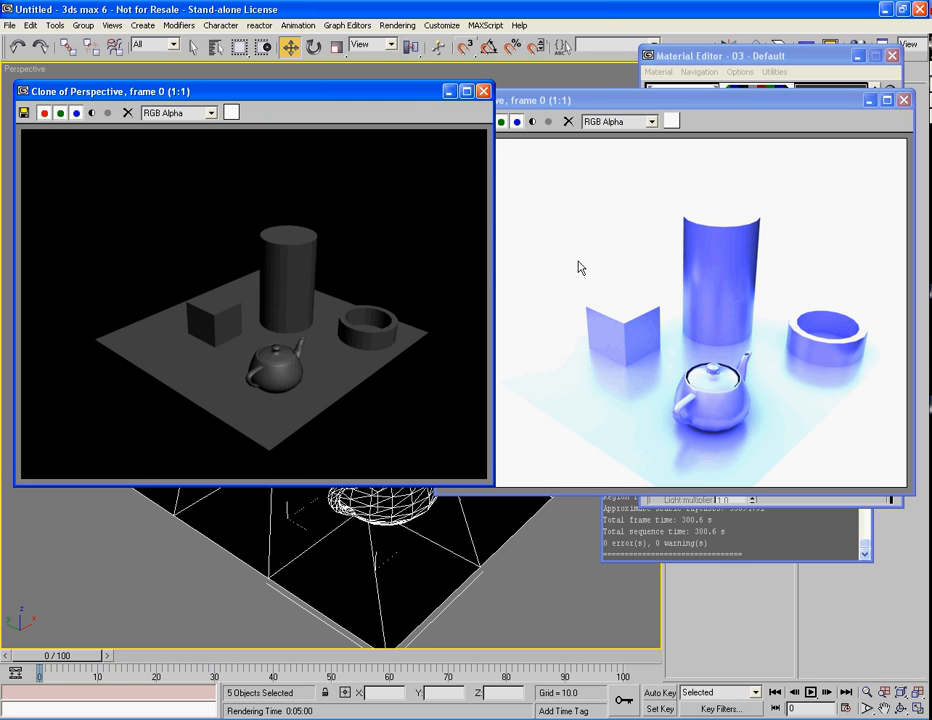
drag(416, 92, 417, 100)
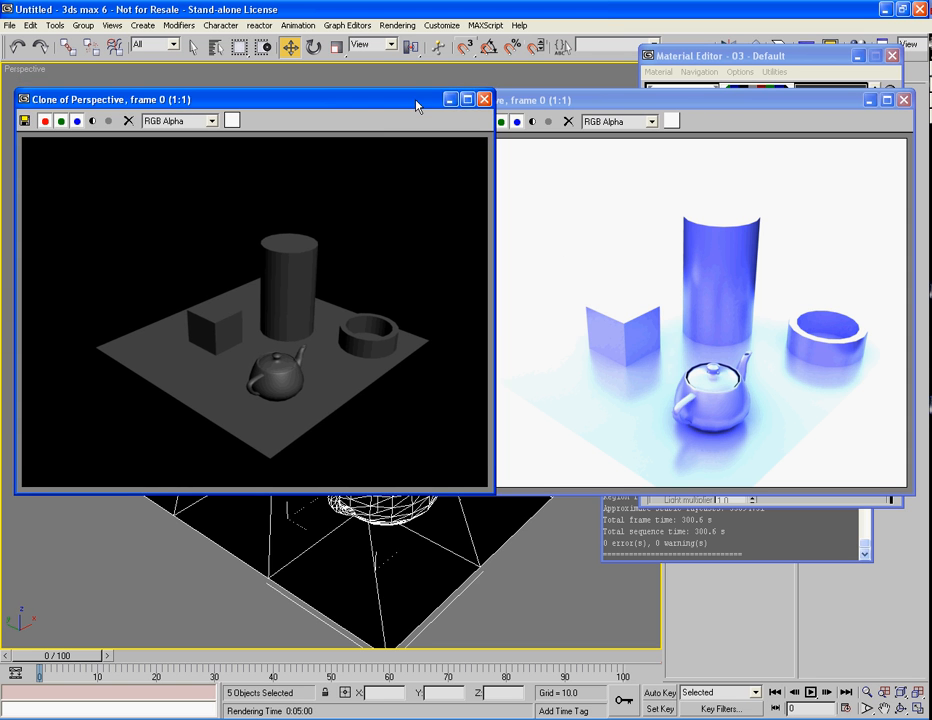